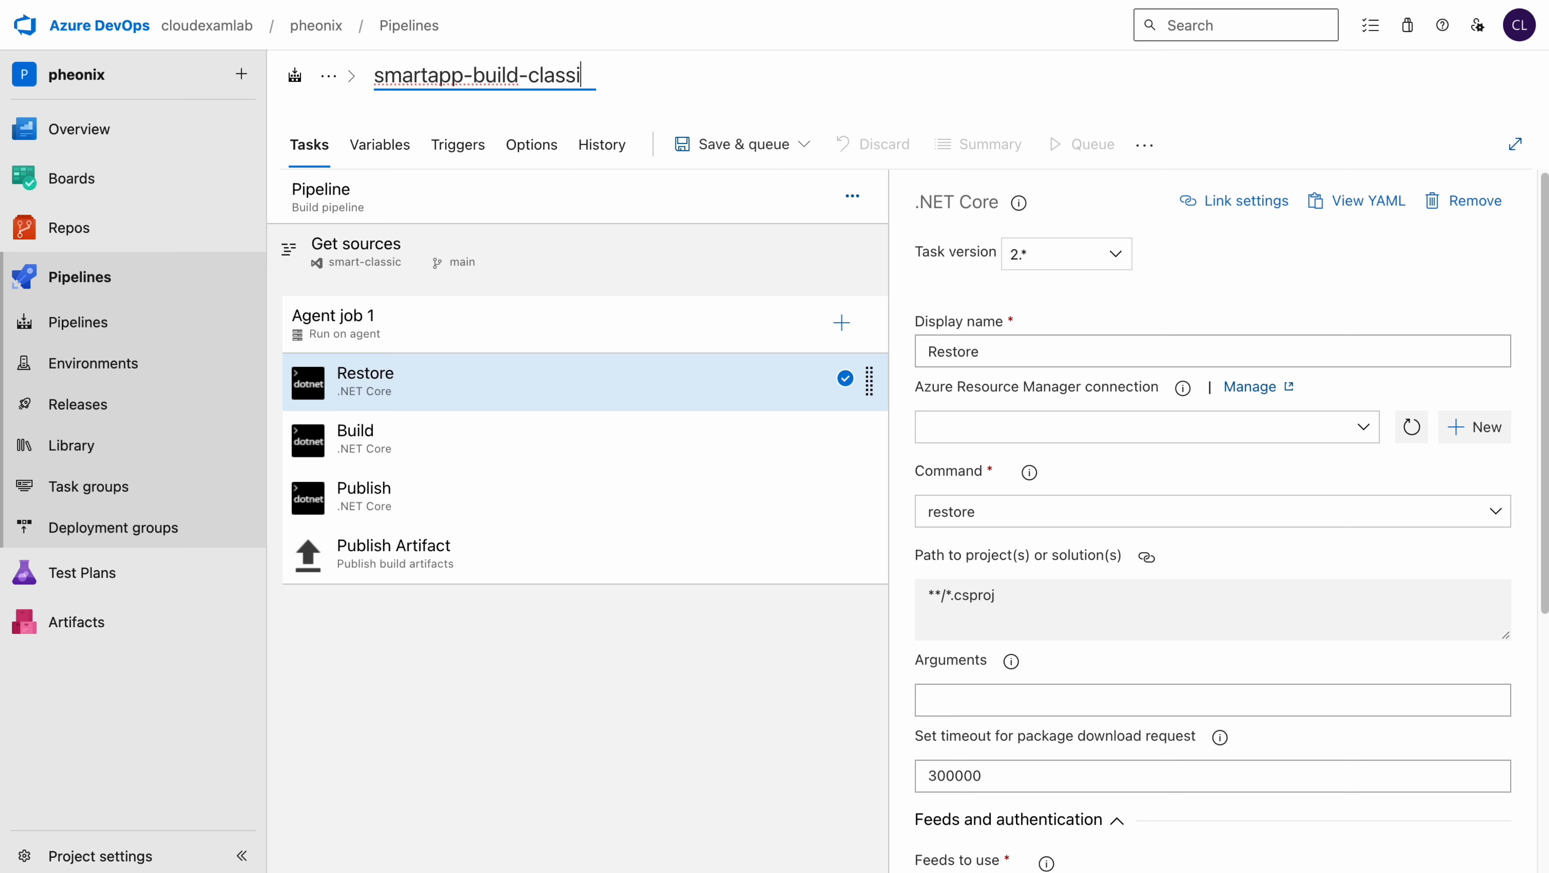
Enable continuous integration for smart-classic on the main branch and add a path filter that excludes README.md
key(Return)
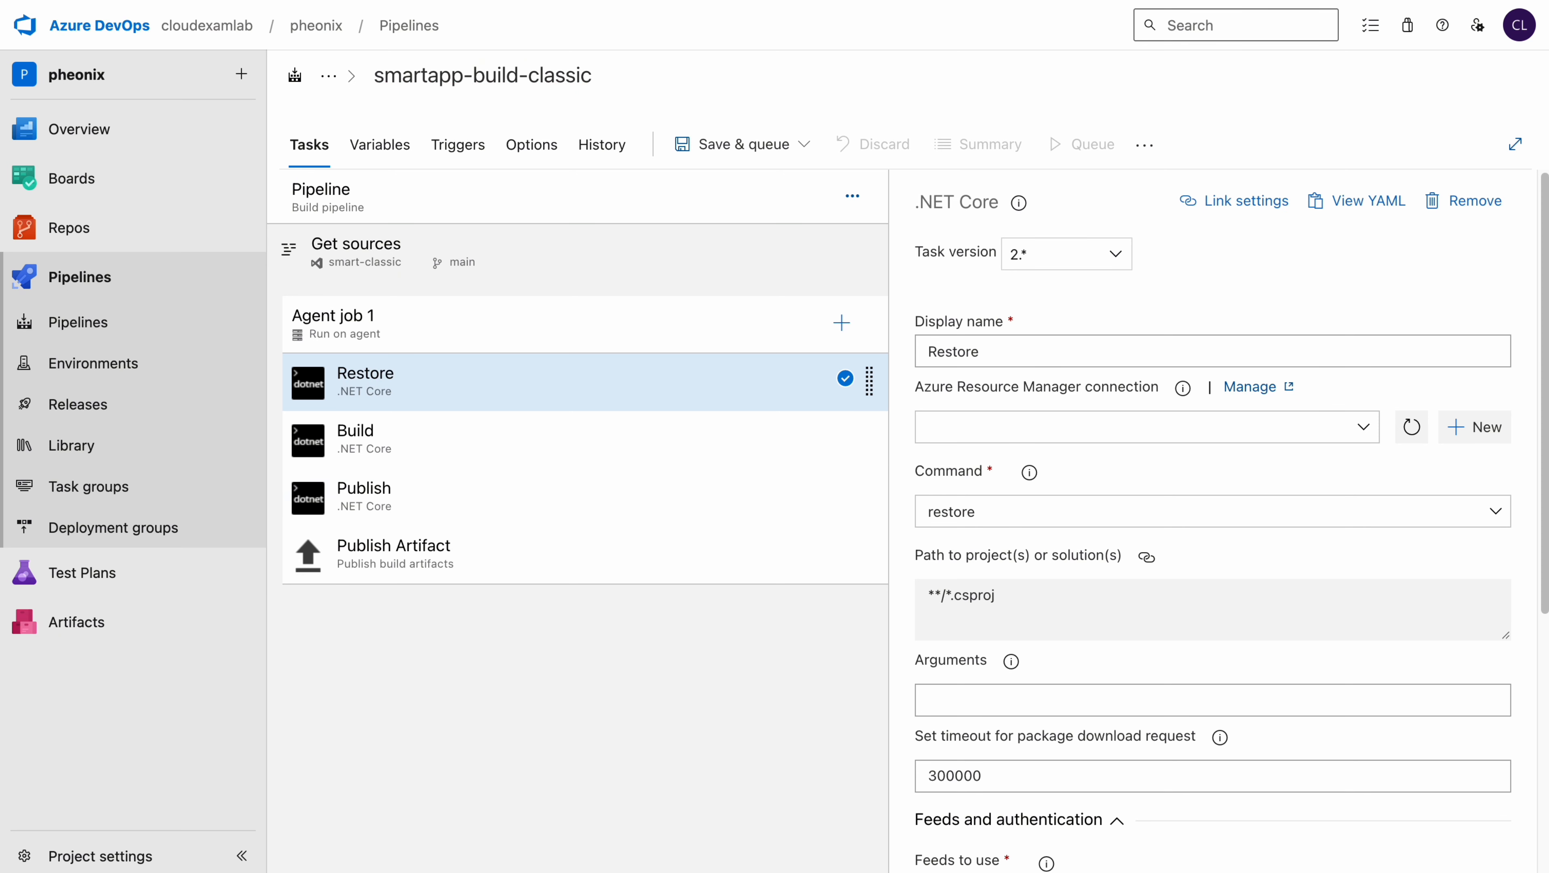
click(468, 154)
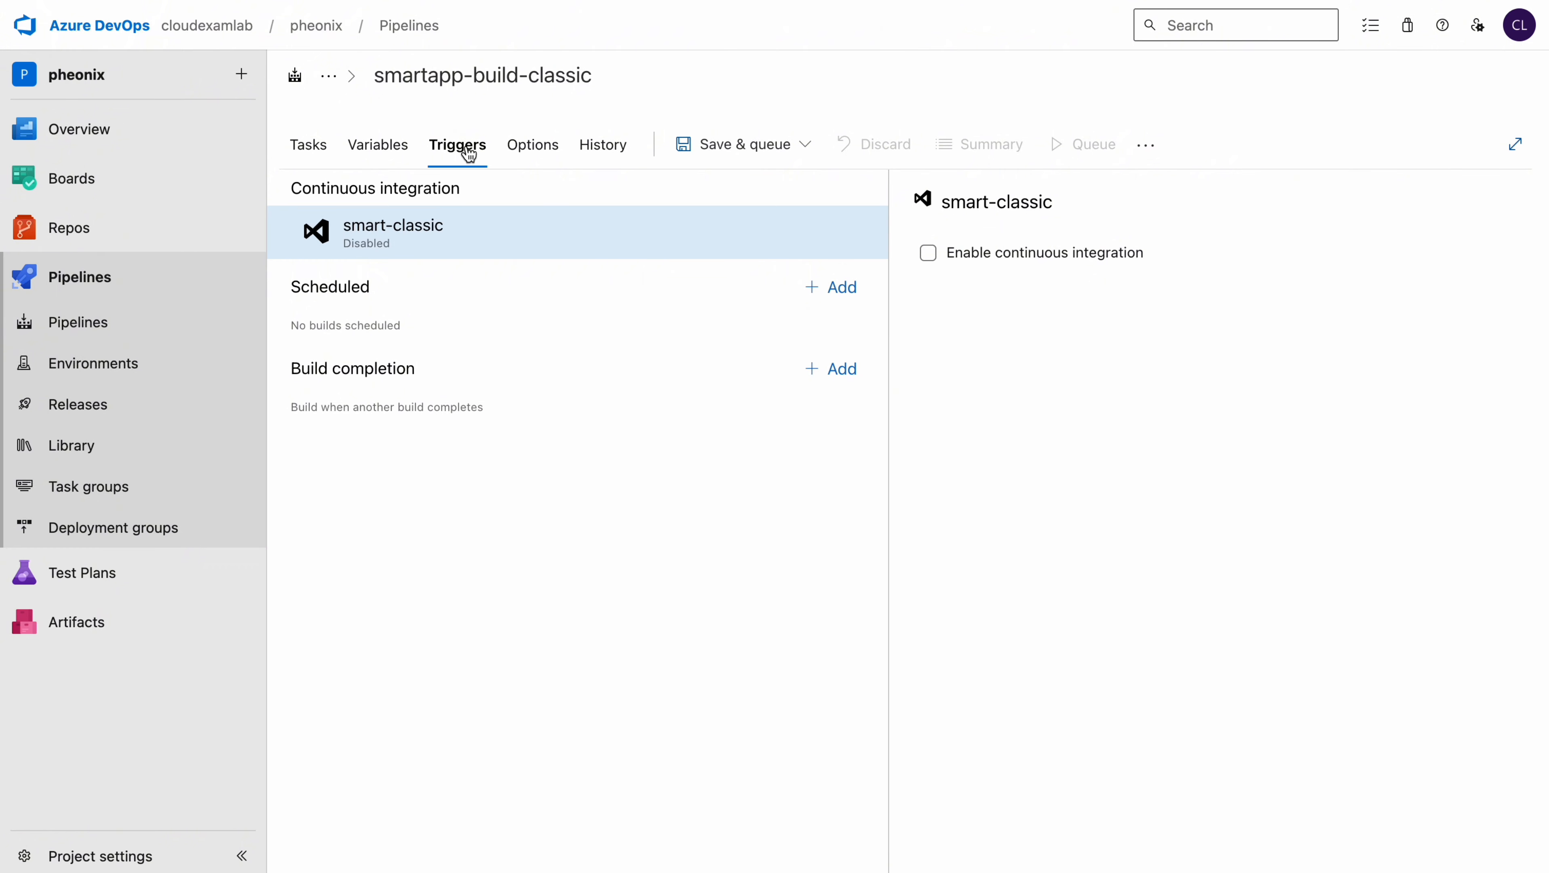
click(928, 253)
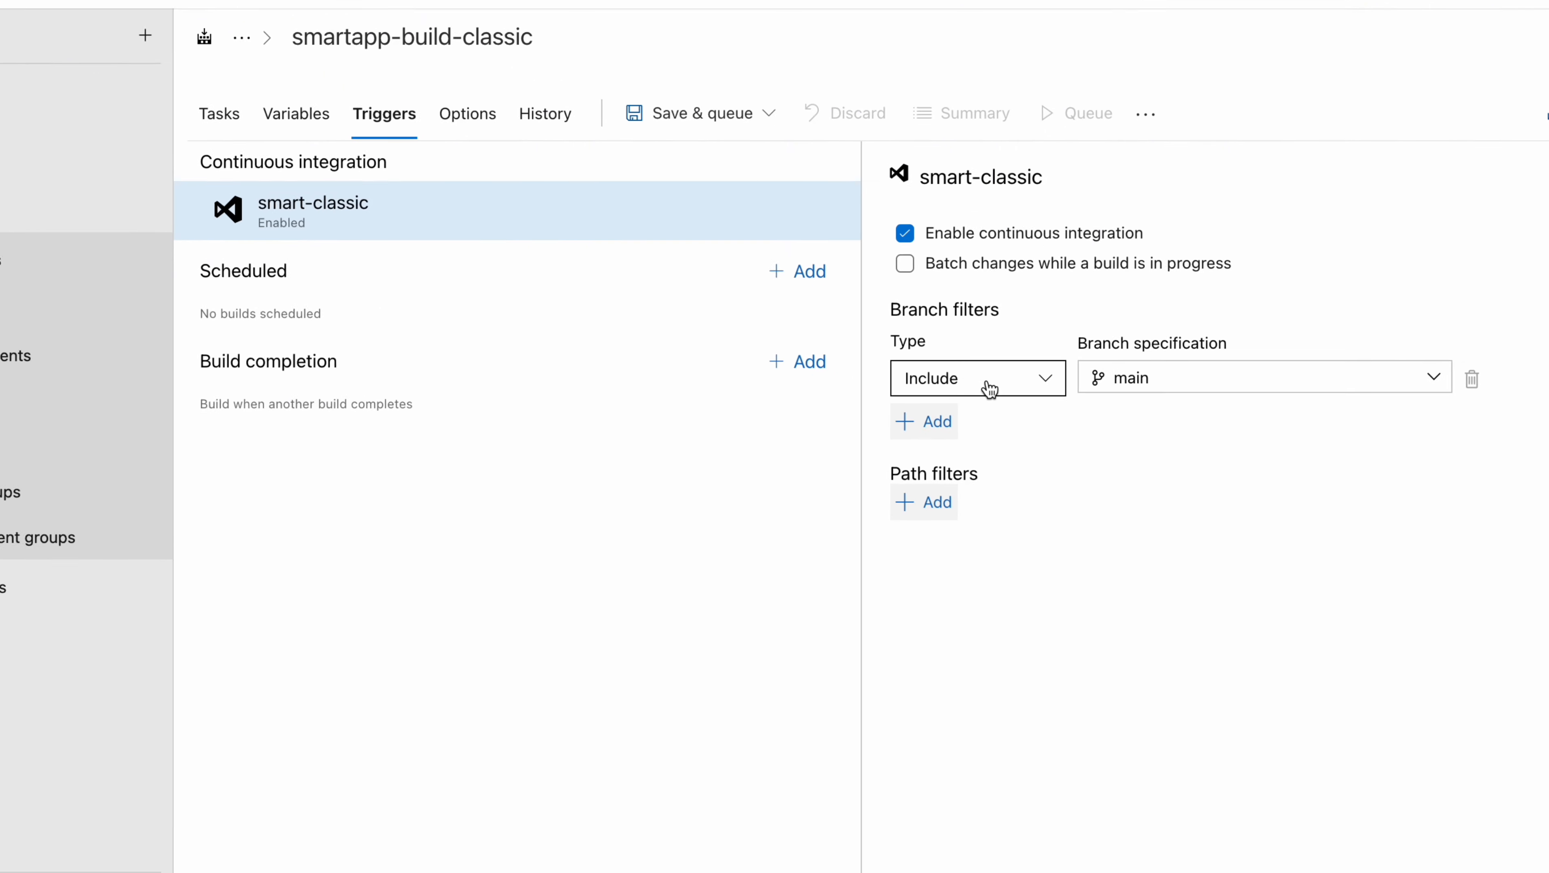
click(817, 533)
click(896, 592)
click(855, 720)
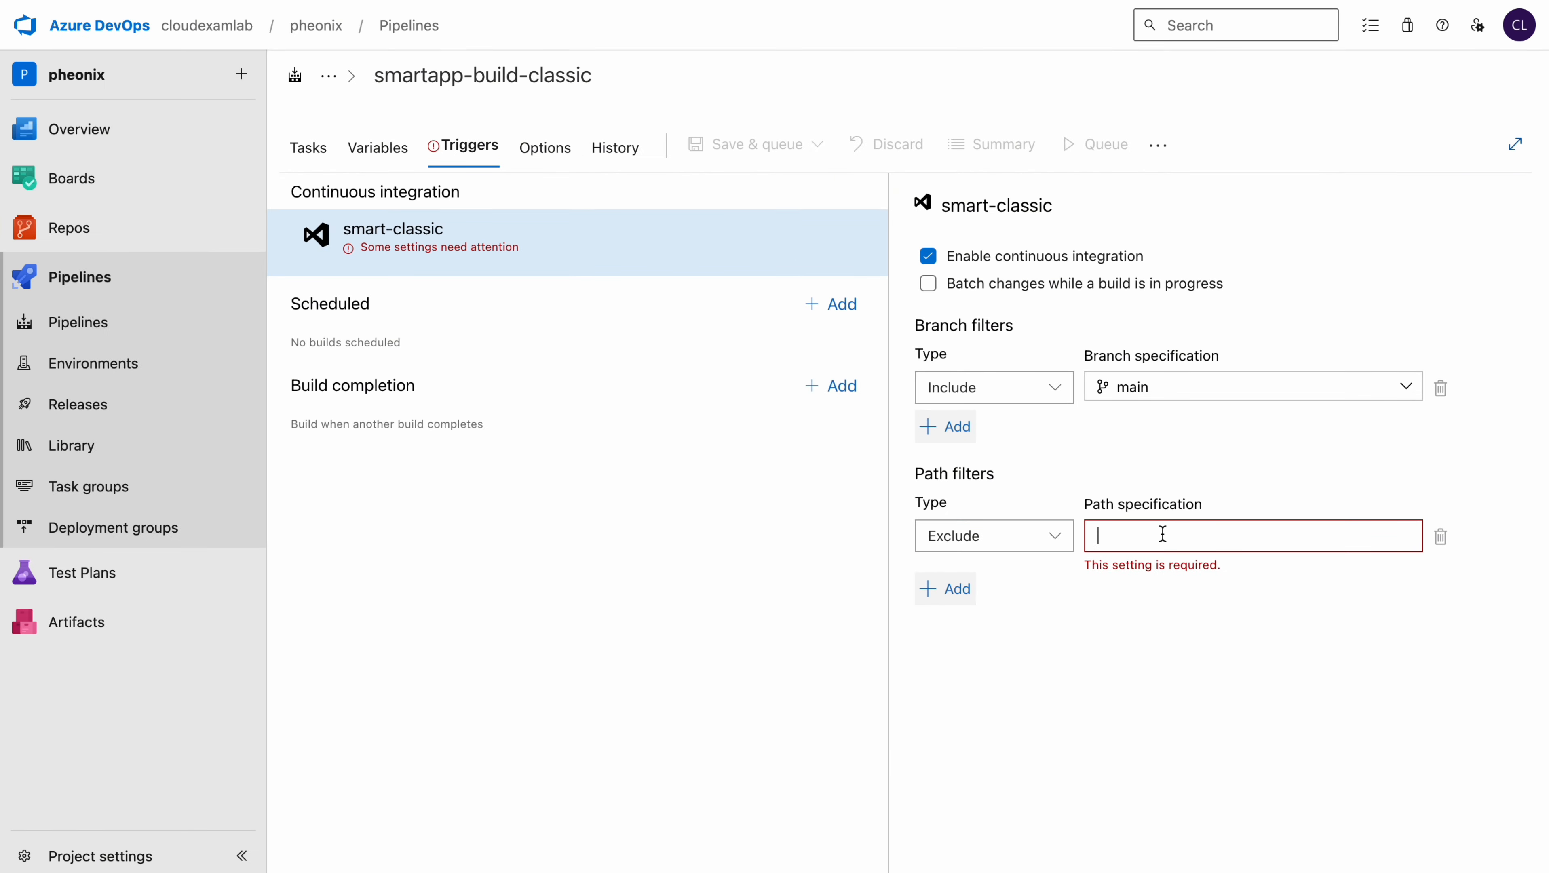
click(1060, 595)
text(README.md)
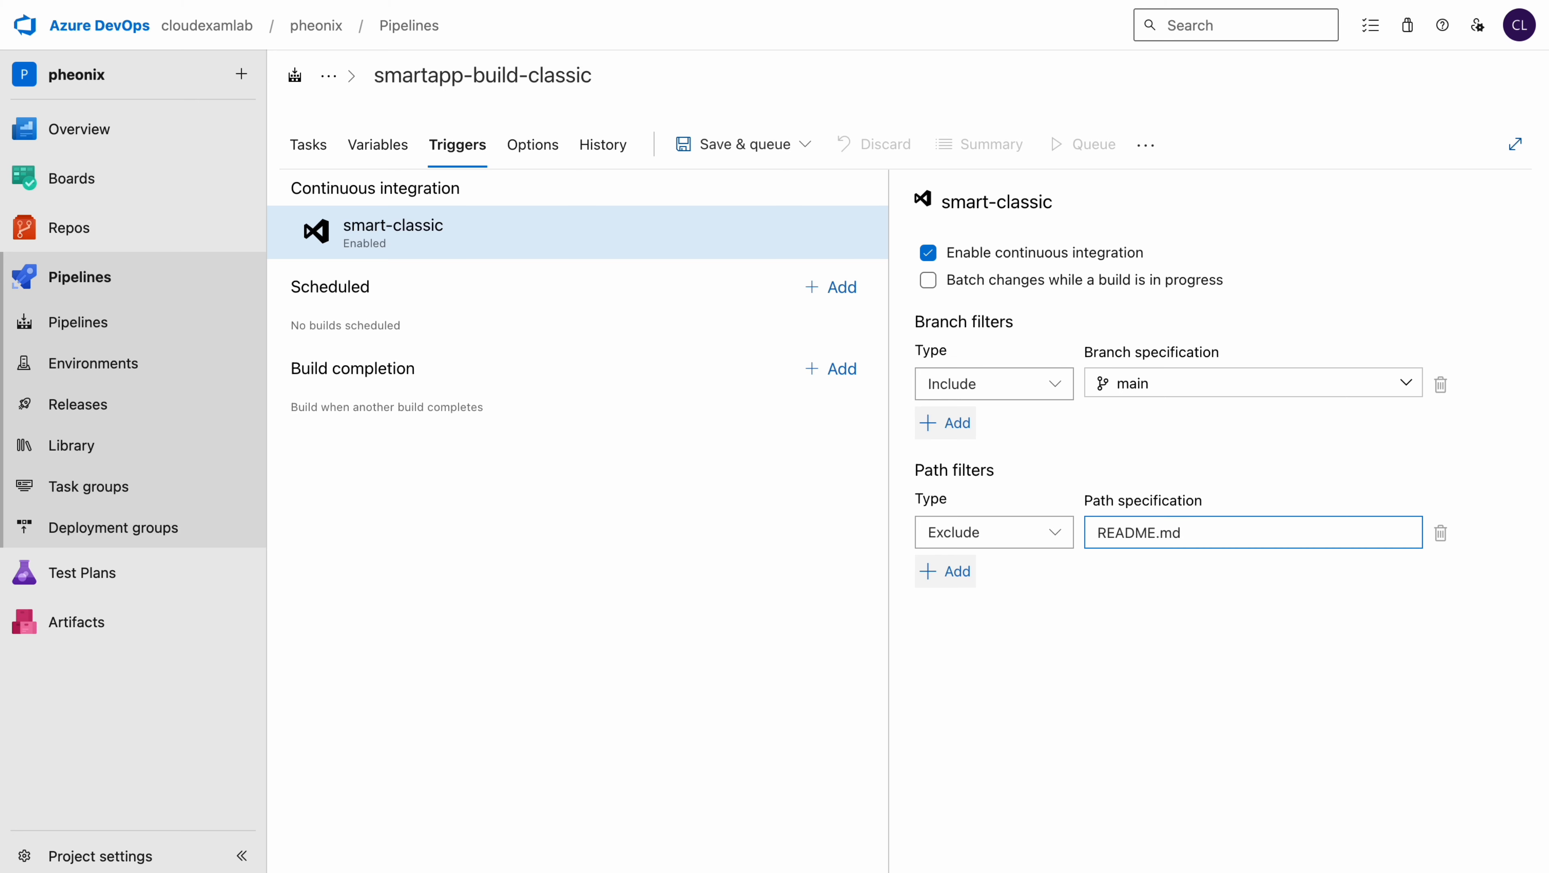
Save and run the smartapp-build-classic pipeline and open Agent job 1 of the run
click(805, 144)
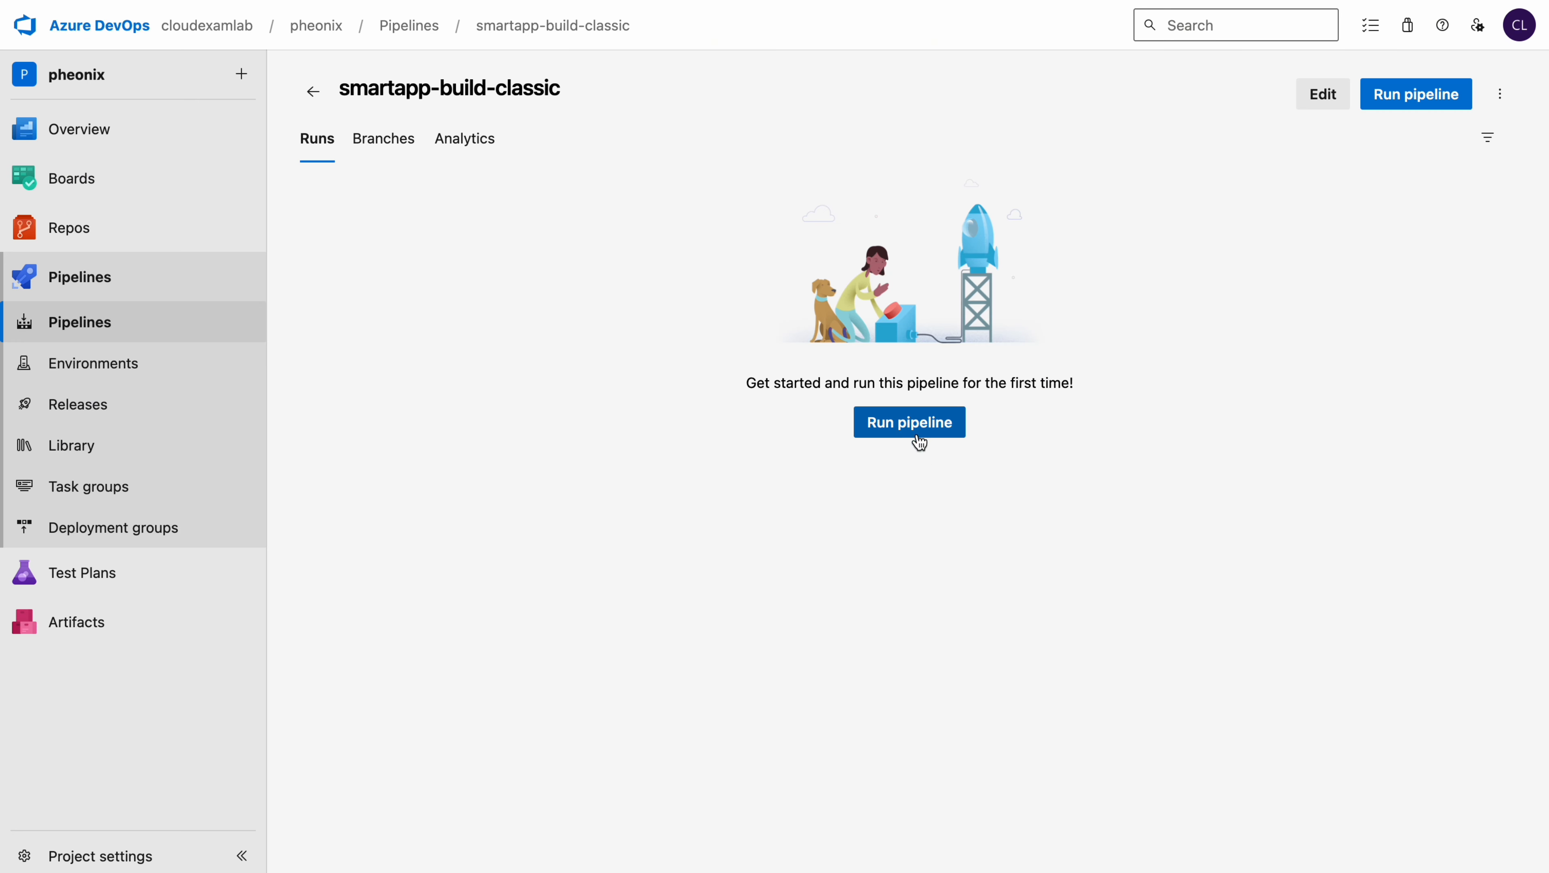
click(907, 431)
click(1487, 831)
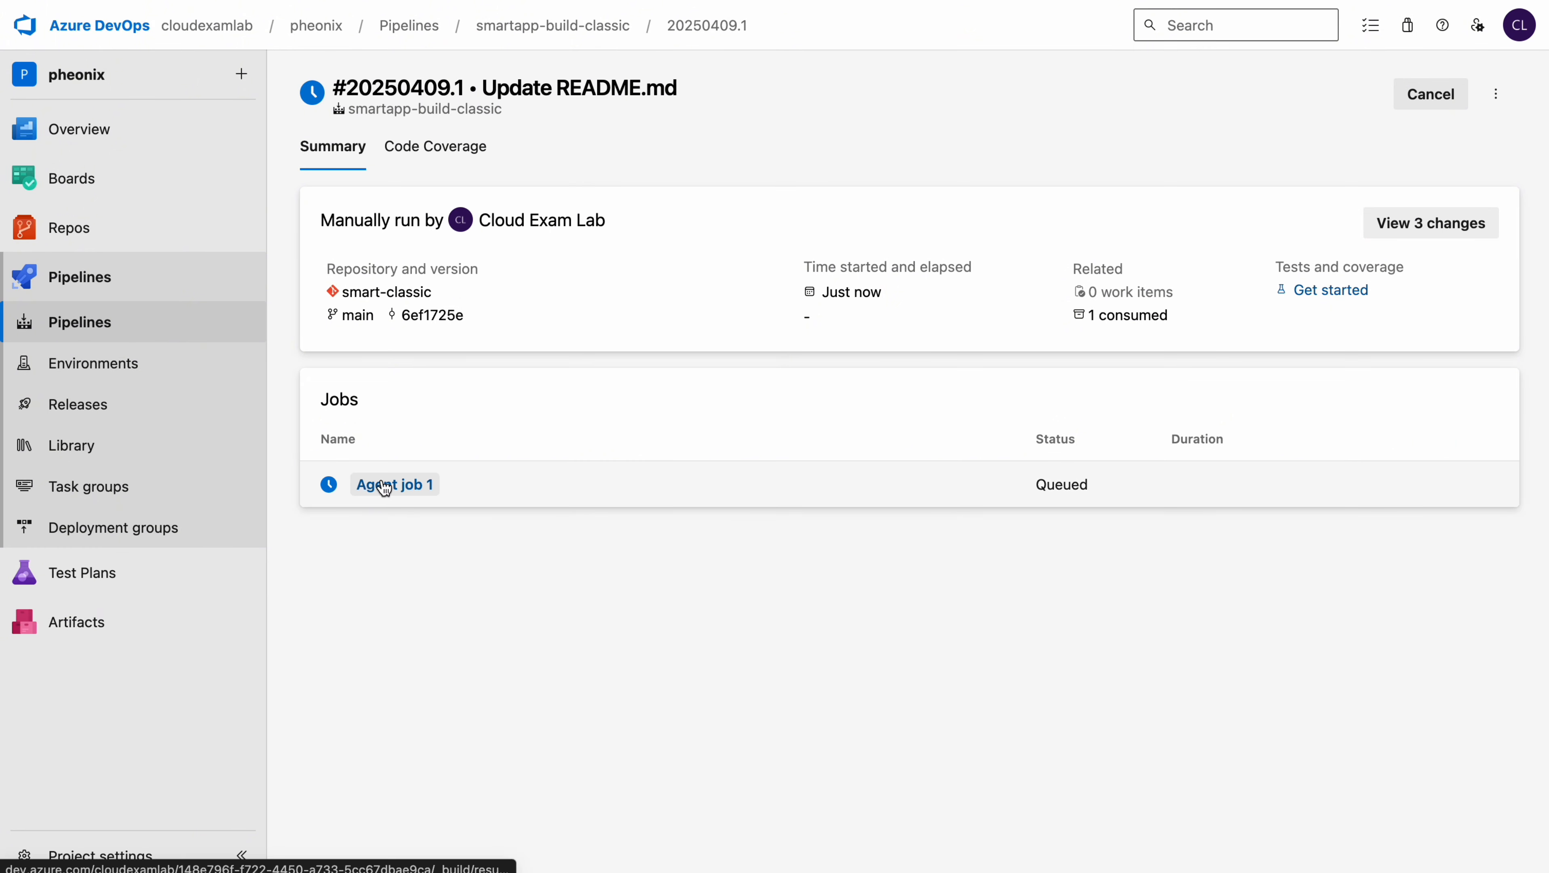
click(400, 635)
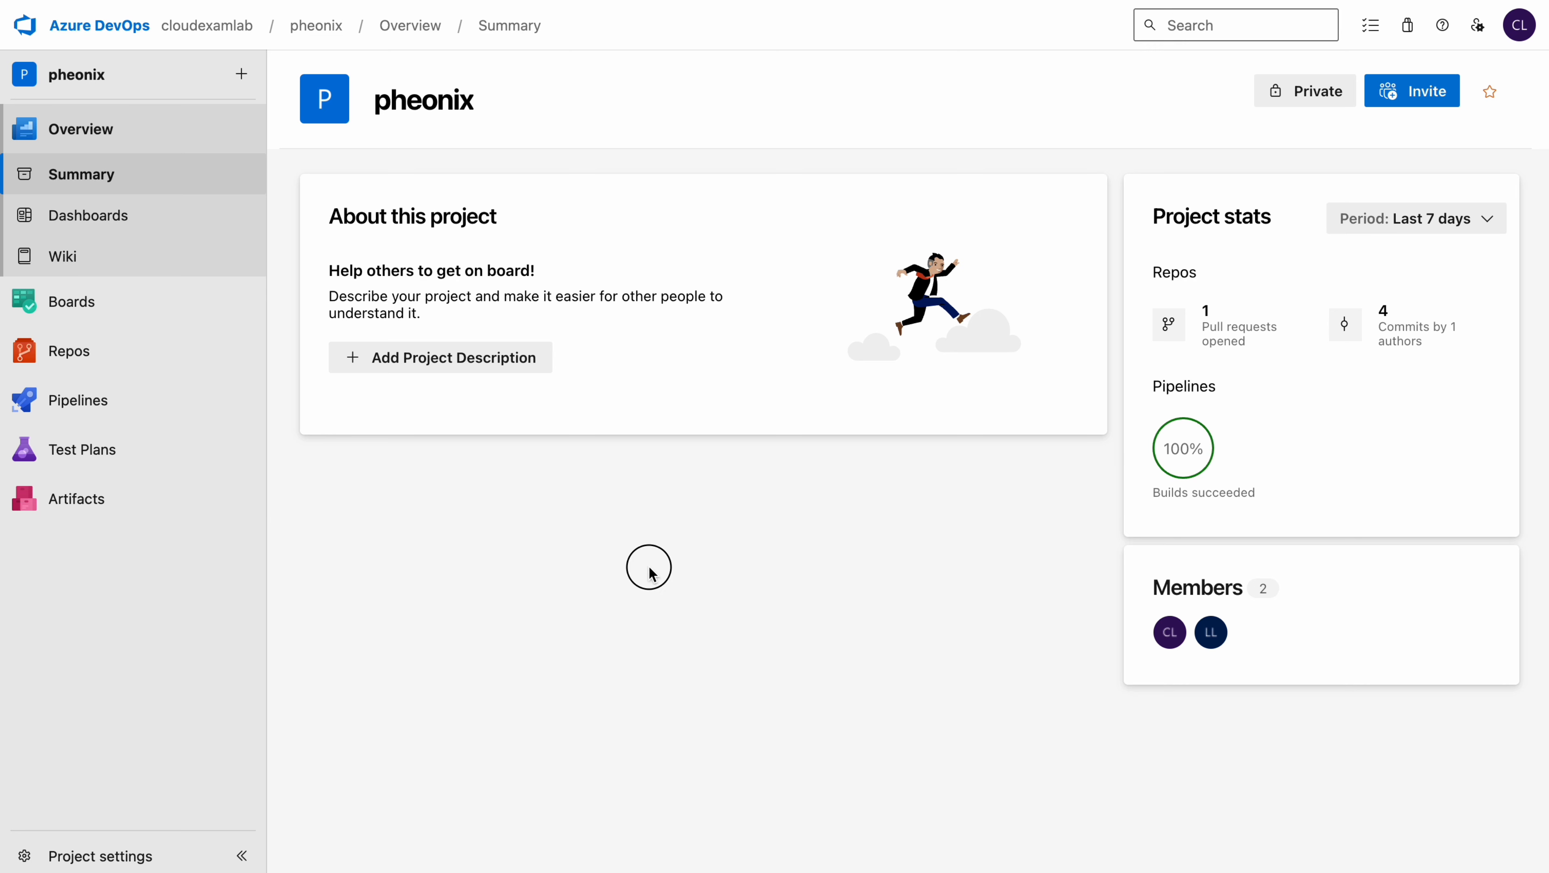
mouse_move(60, 313)
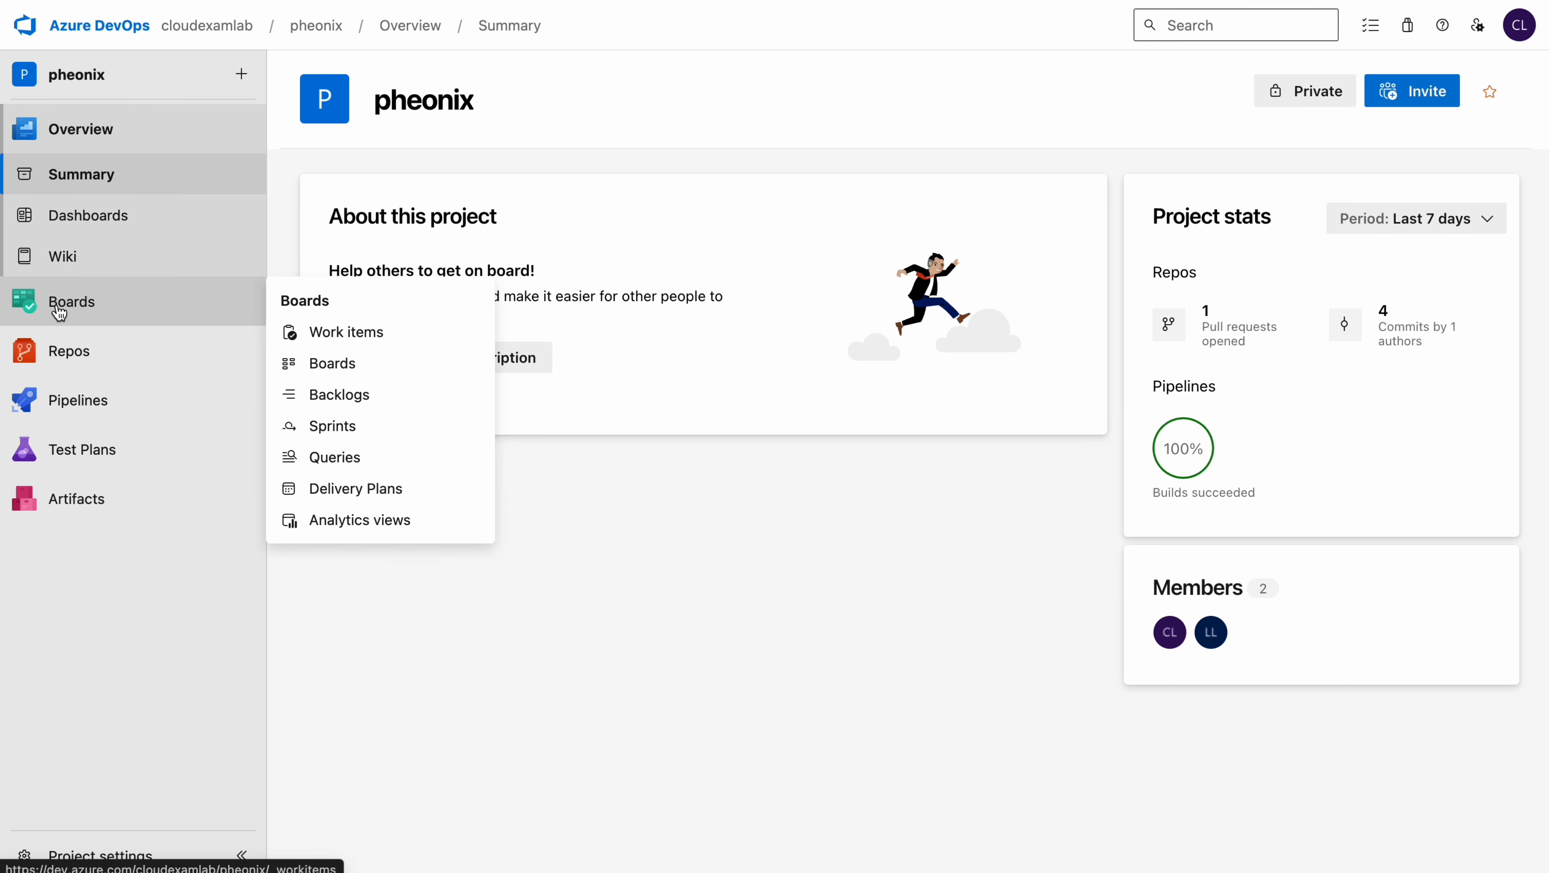
mouse_move(55, 354)
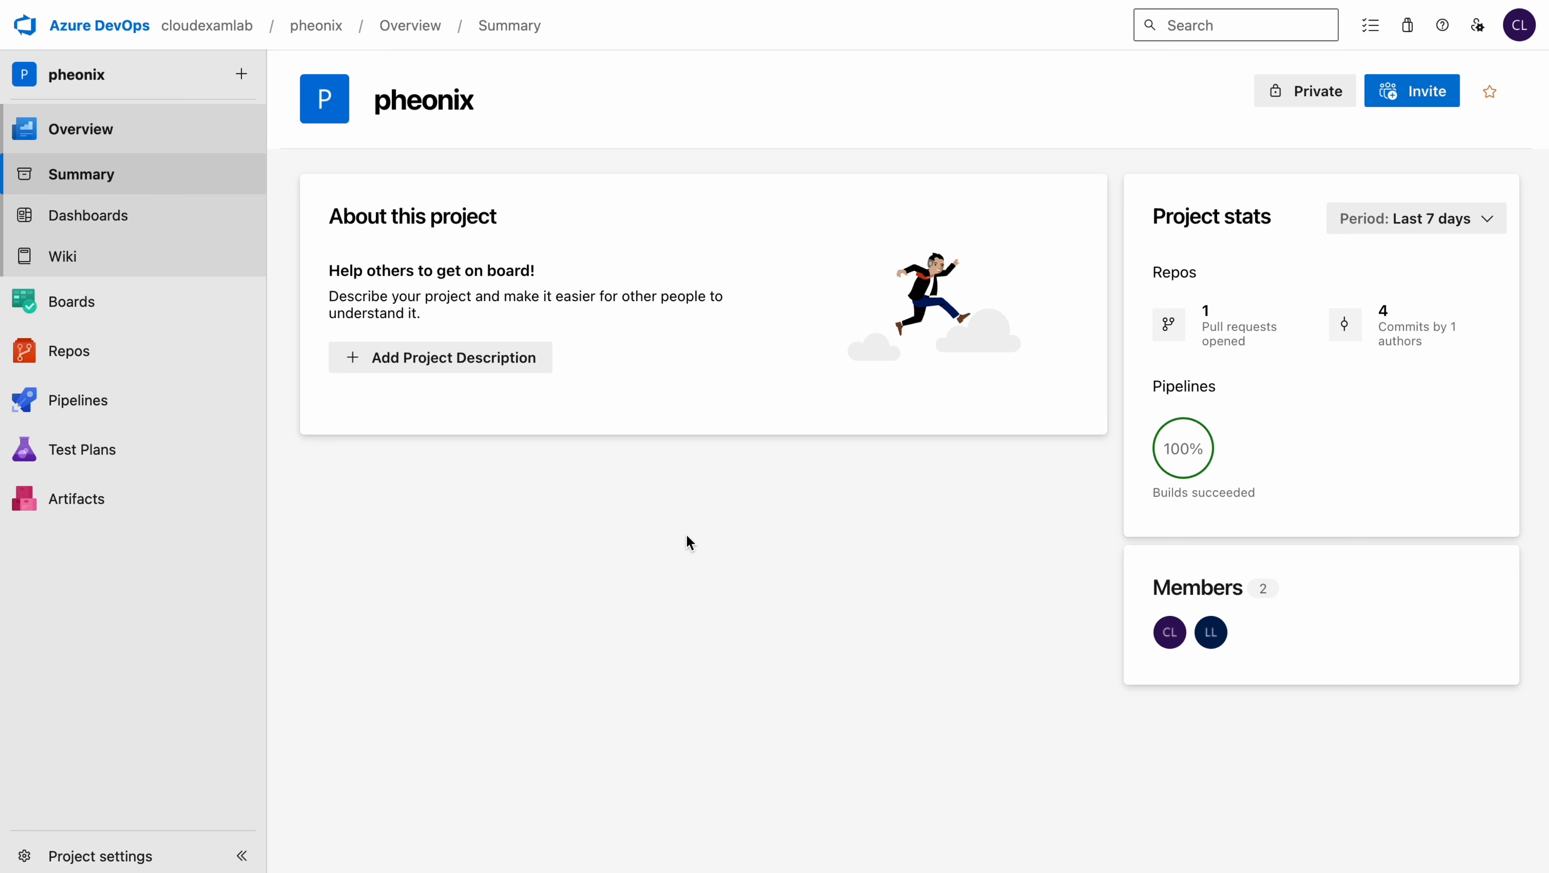
click(83, 354)
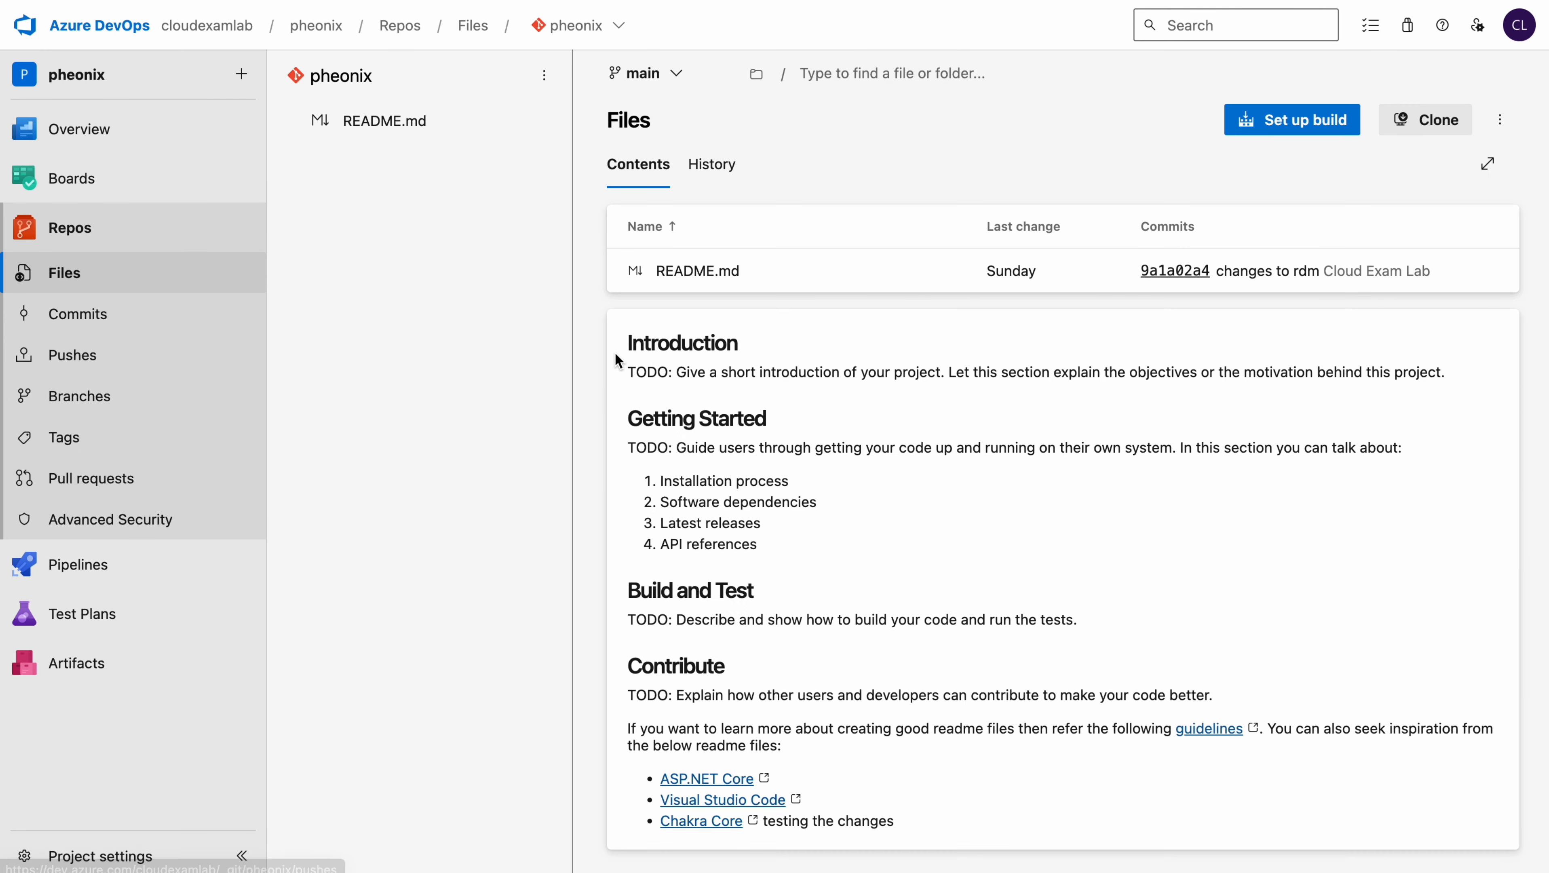
click(615, 31)
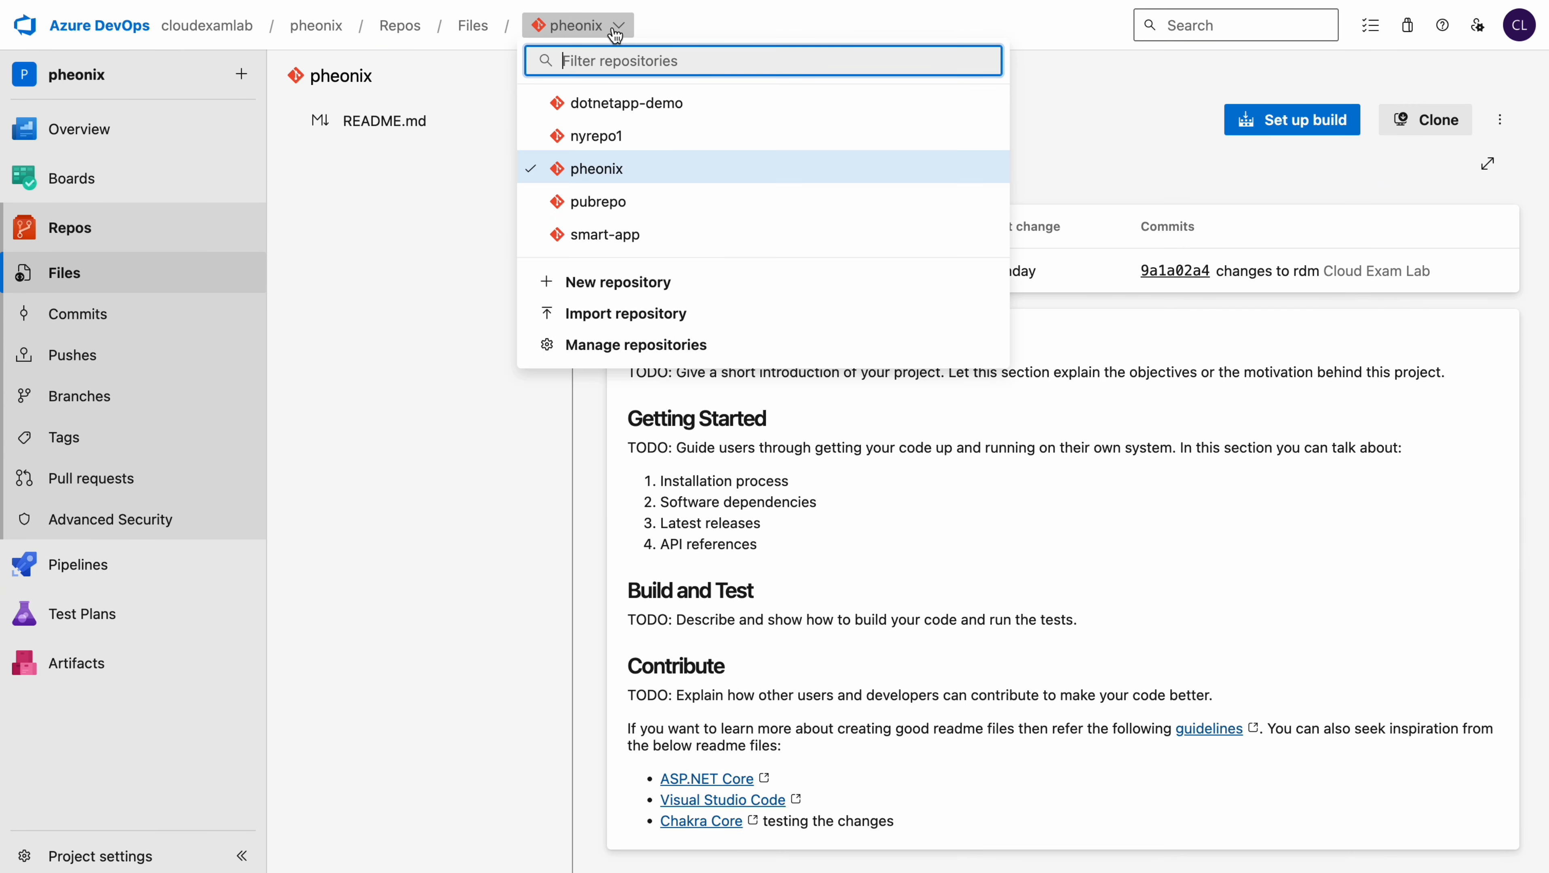
click(656, 315)
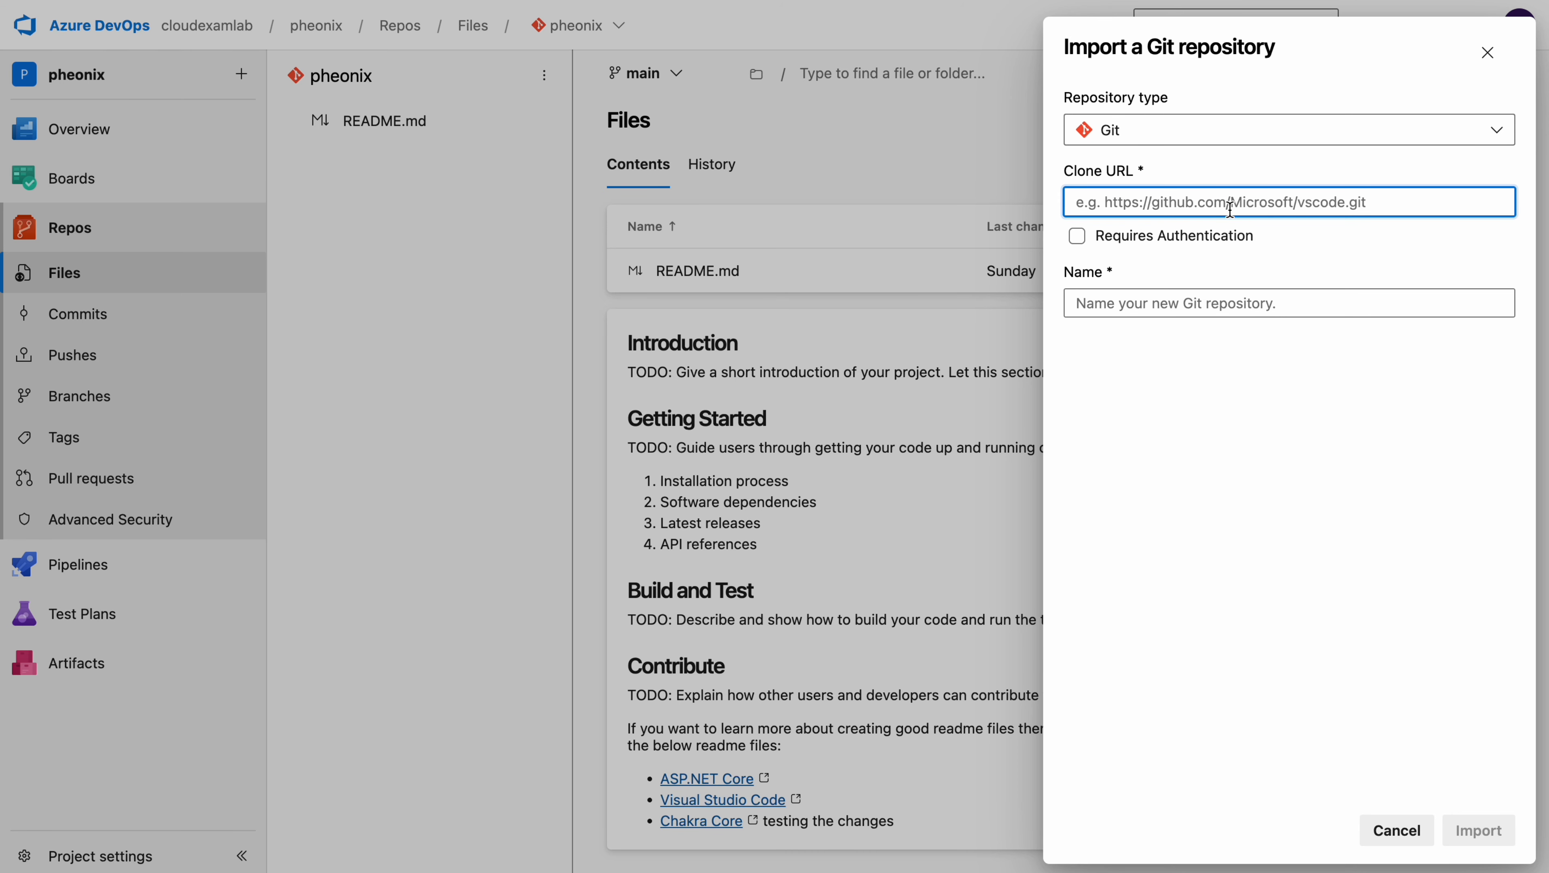
text(https://github.com/Everbrighthub01/AZ400-DemoApp)
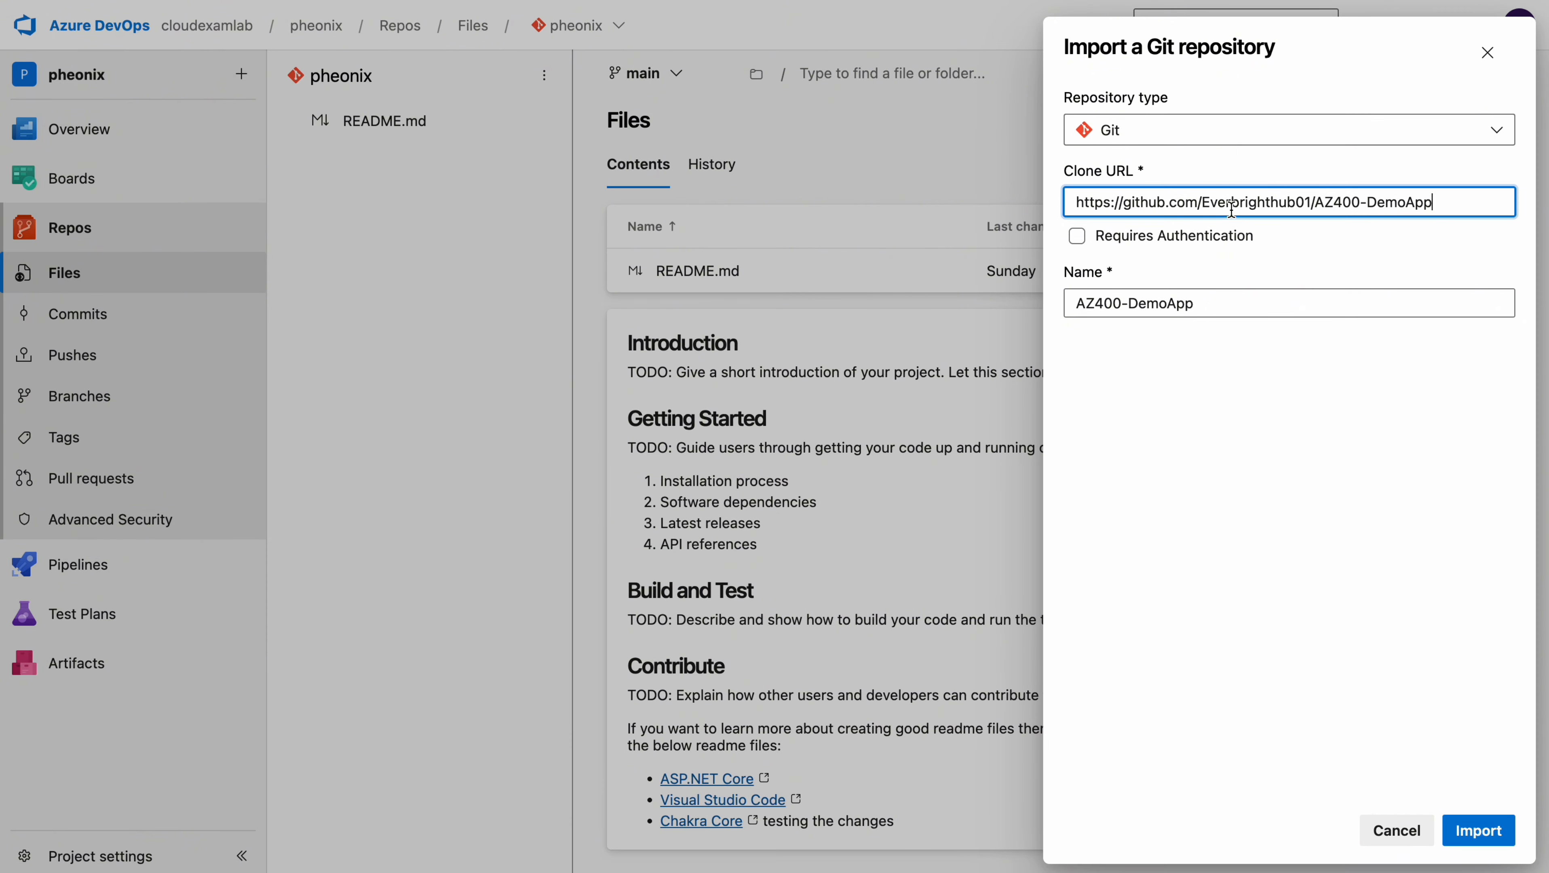
triple_click(1216, 304)
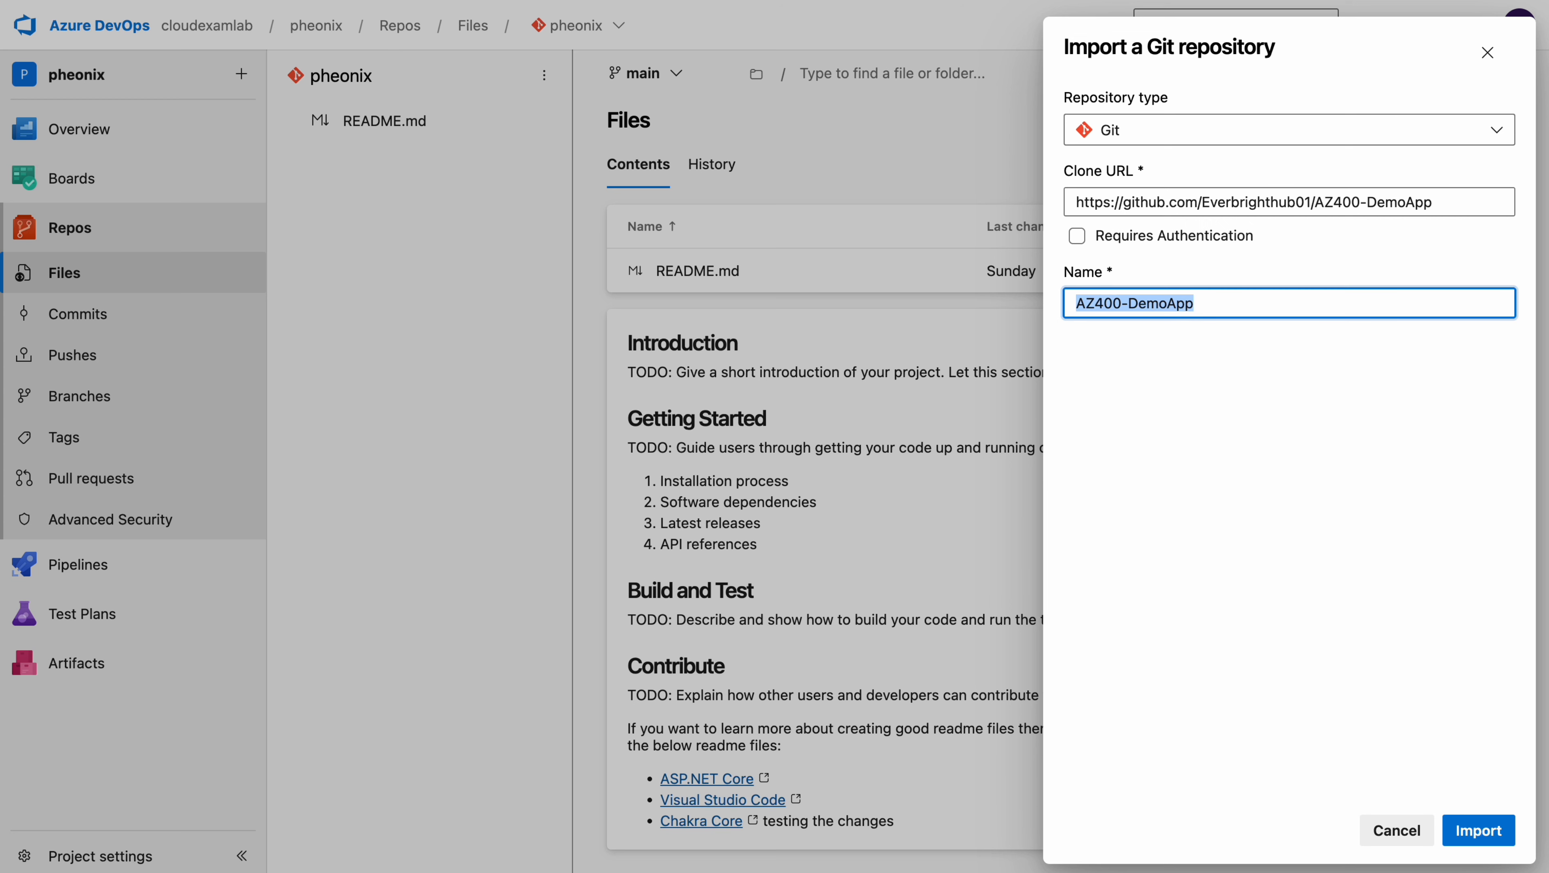
text(smart)
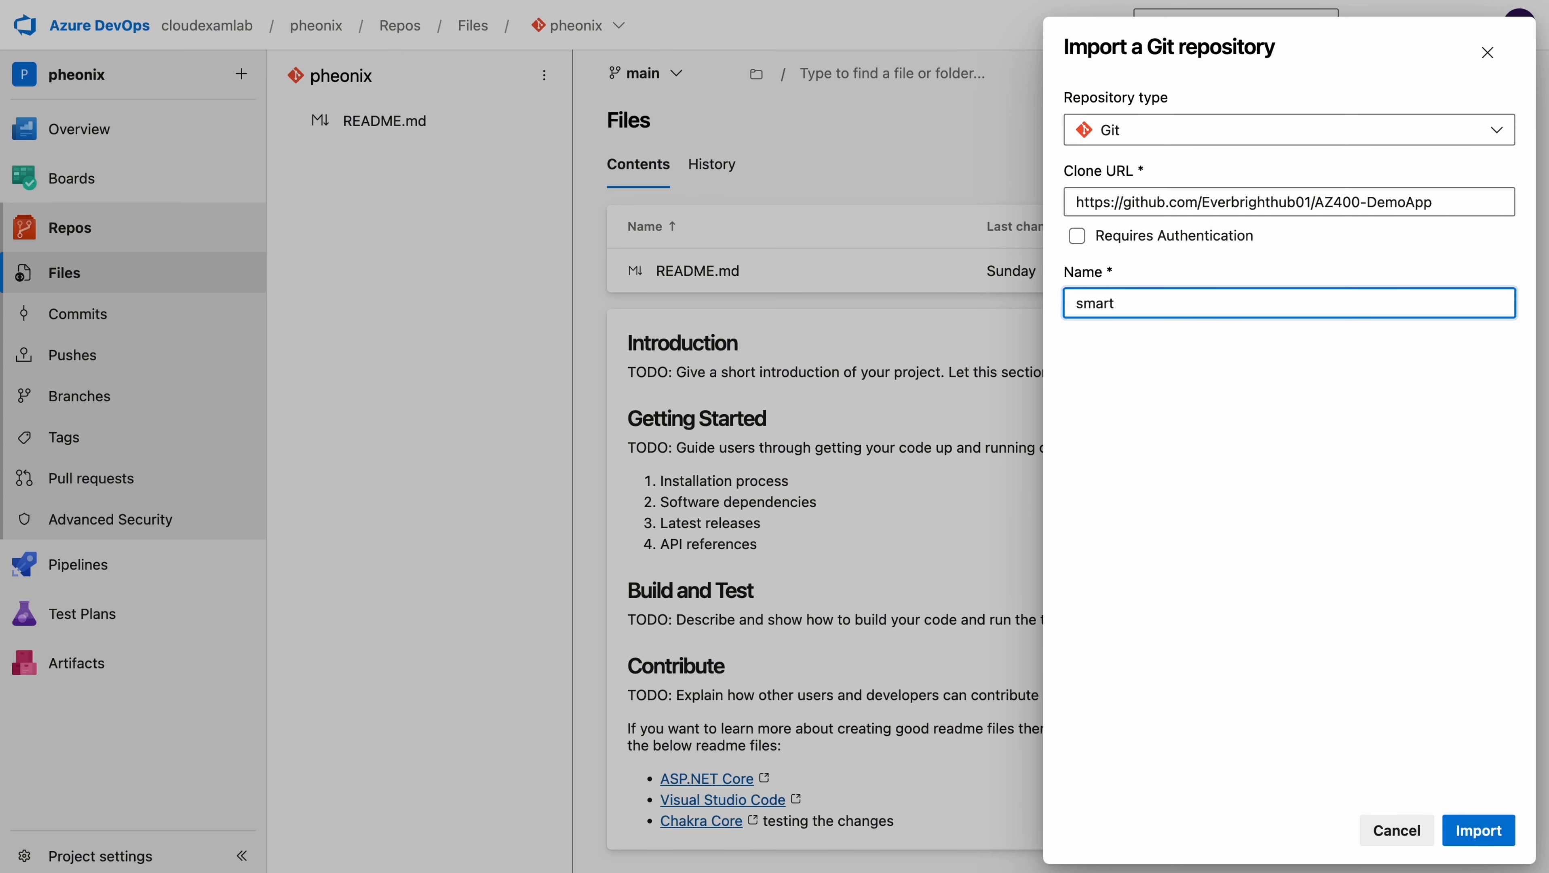
text(-)
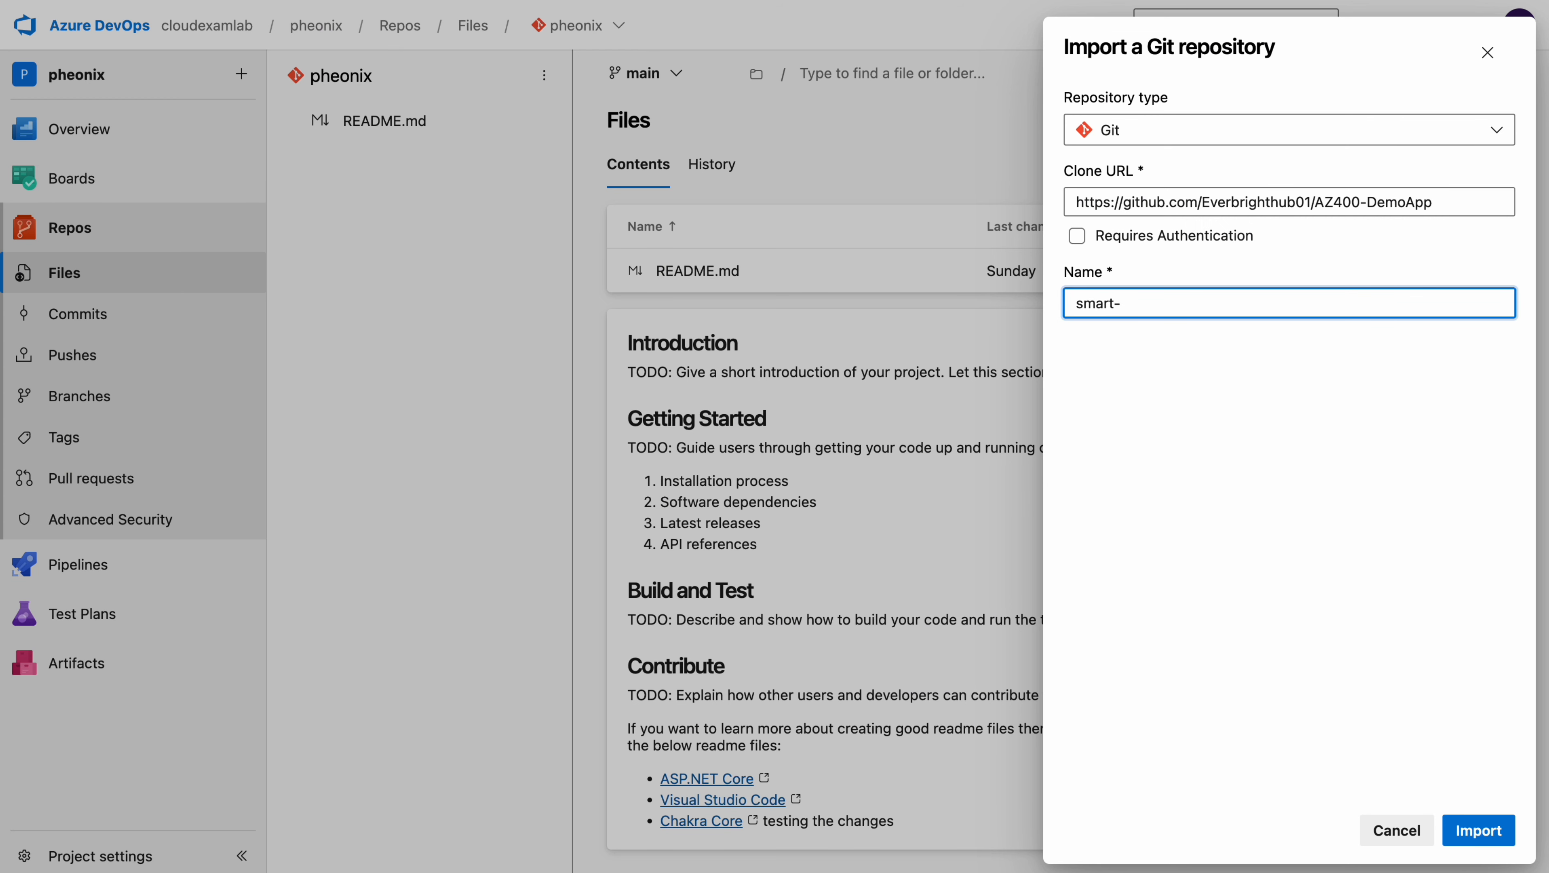
text(classic)
click(1491, 833)
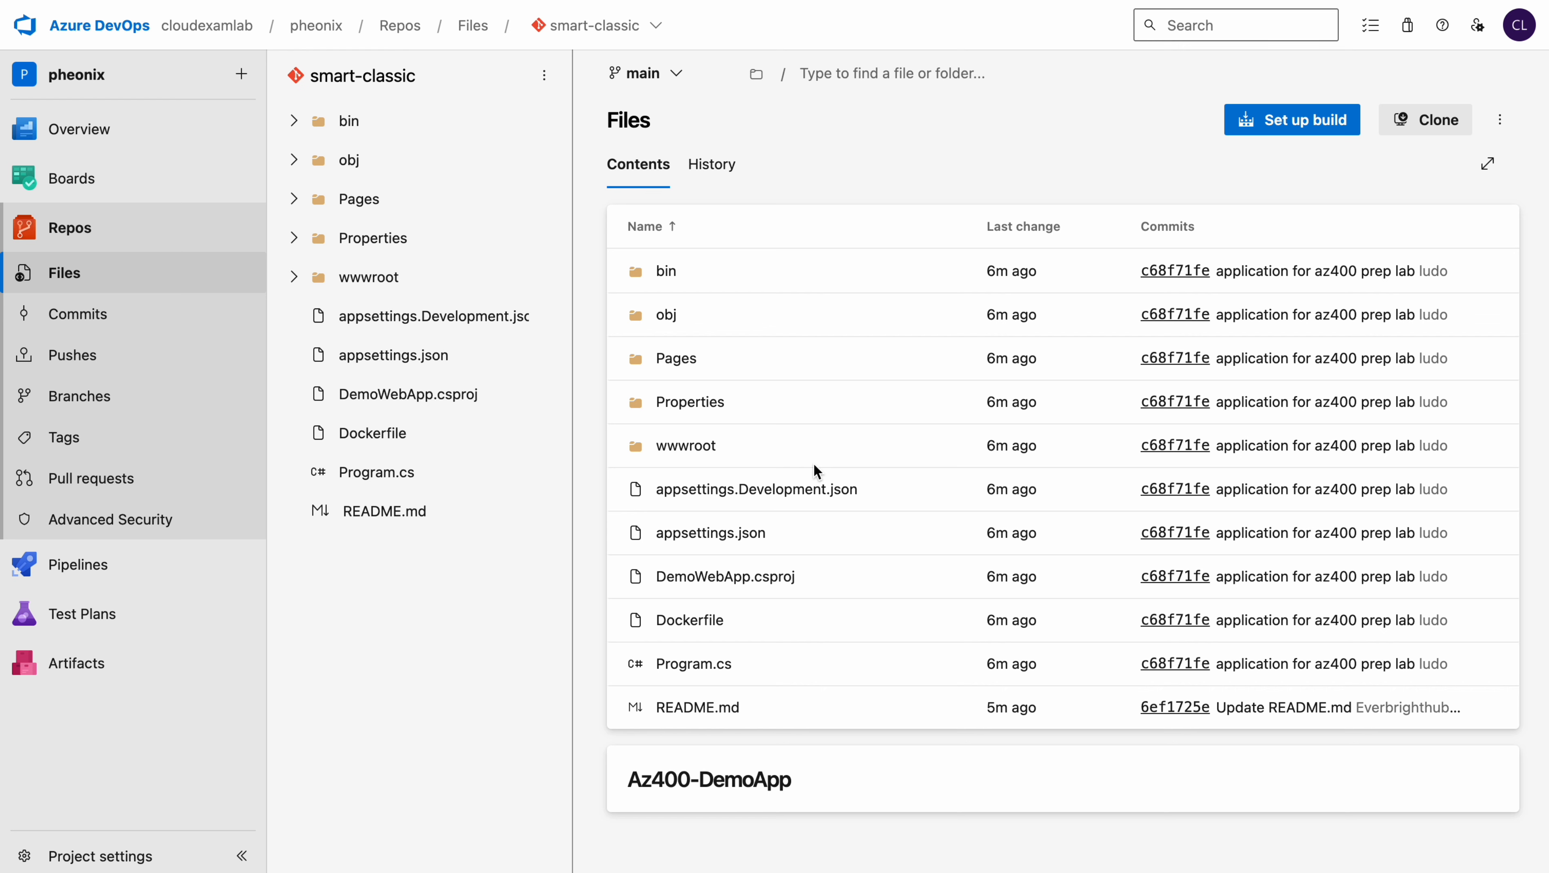
Start a new classic-editor pipeline from the smart-classic Azure Repos Git repository with main as the default branch
click(74, 574)
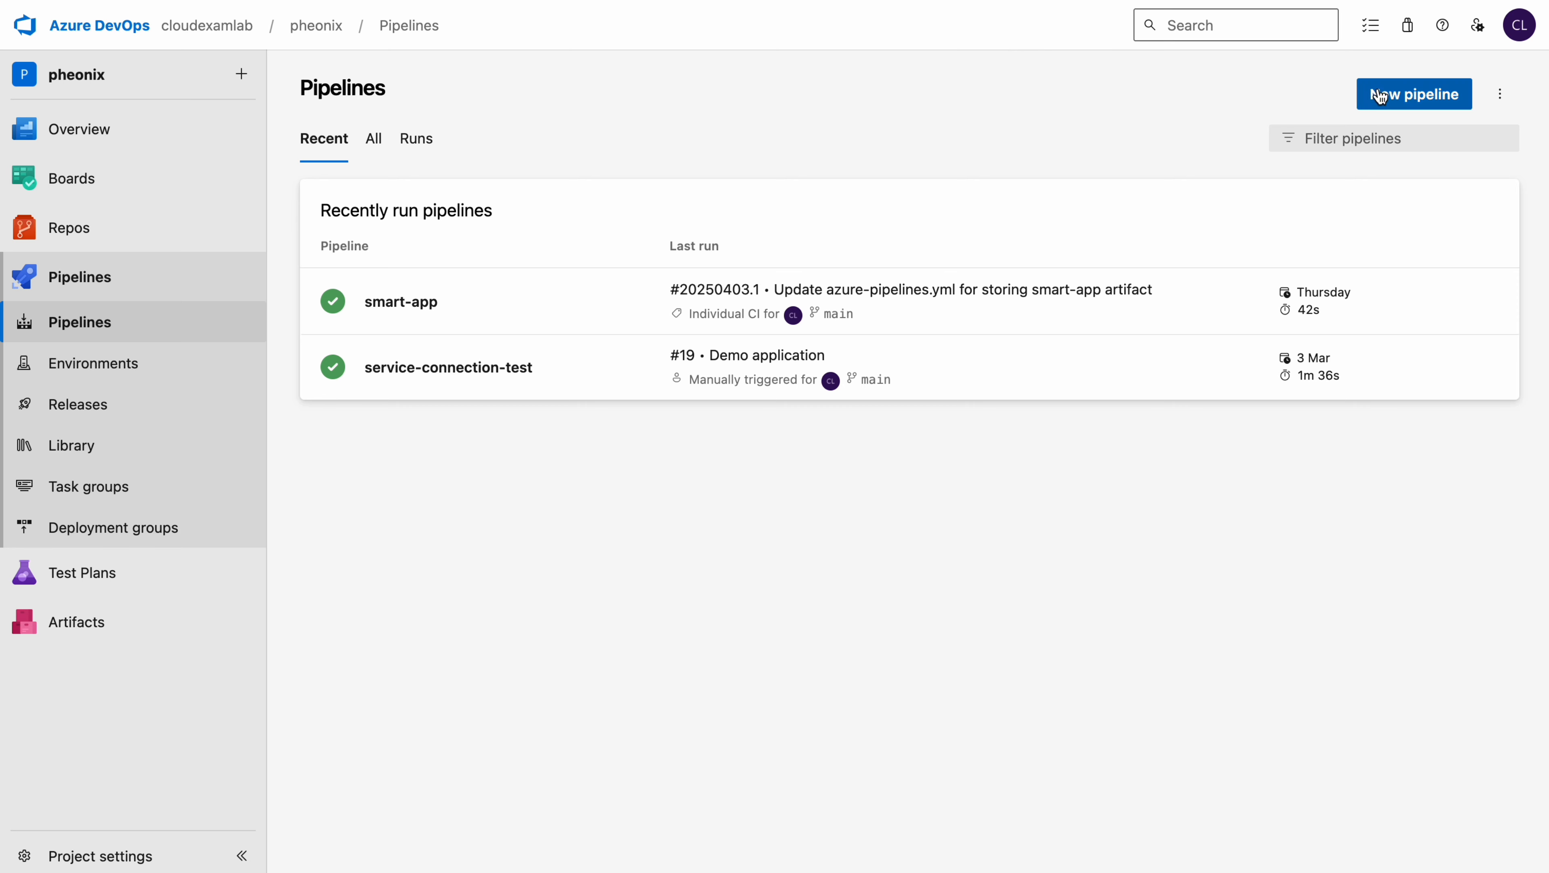
click(1415, 94)
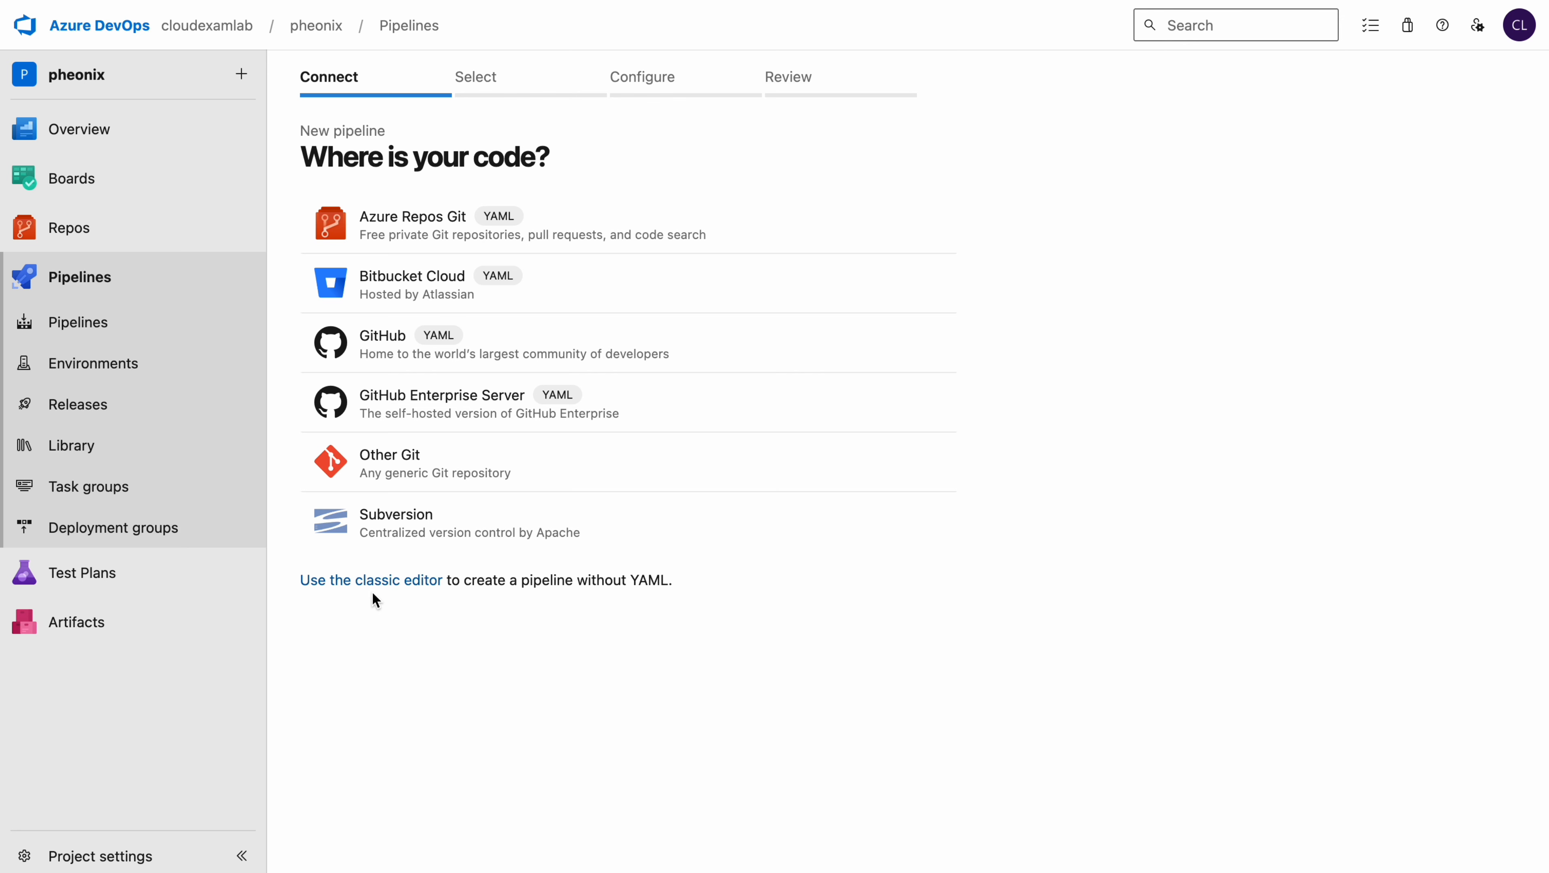
click(387, 580)
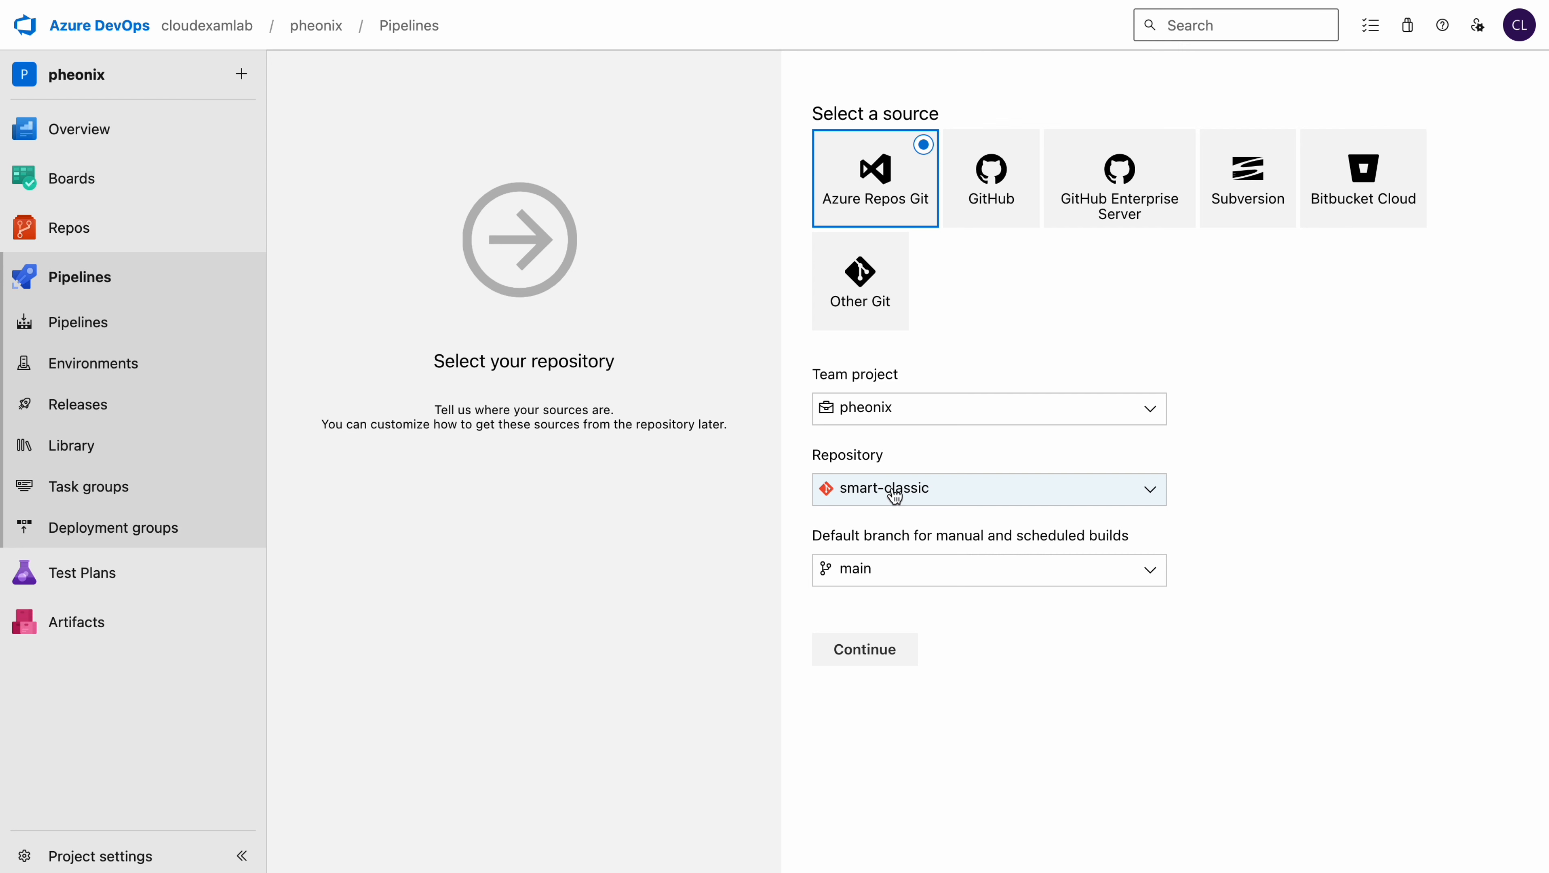
click(854, 659)
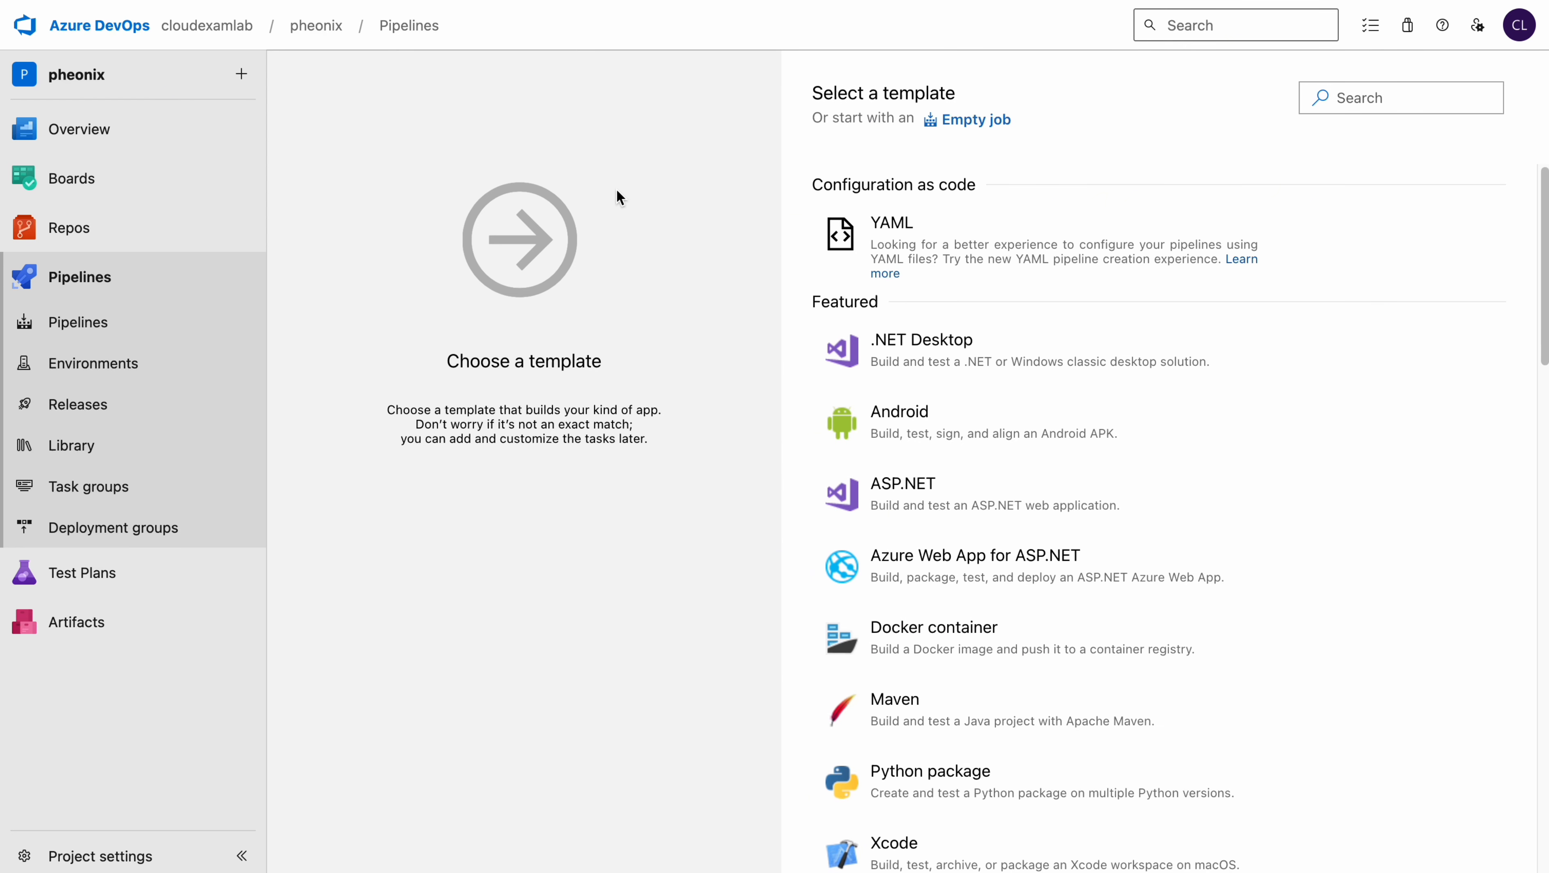
Search the pipeline templates for .net and apply the ASP.NET Core template
click(1376, 104)
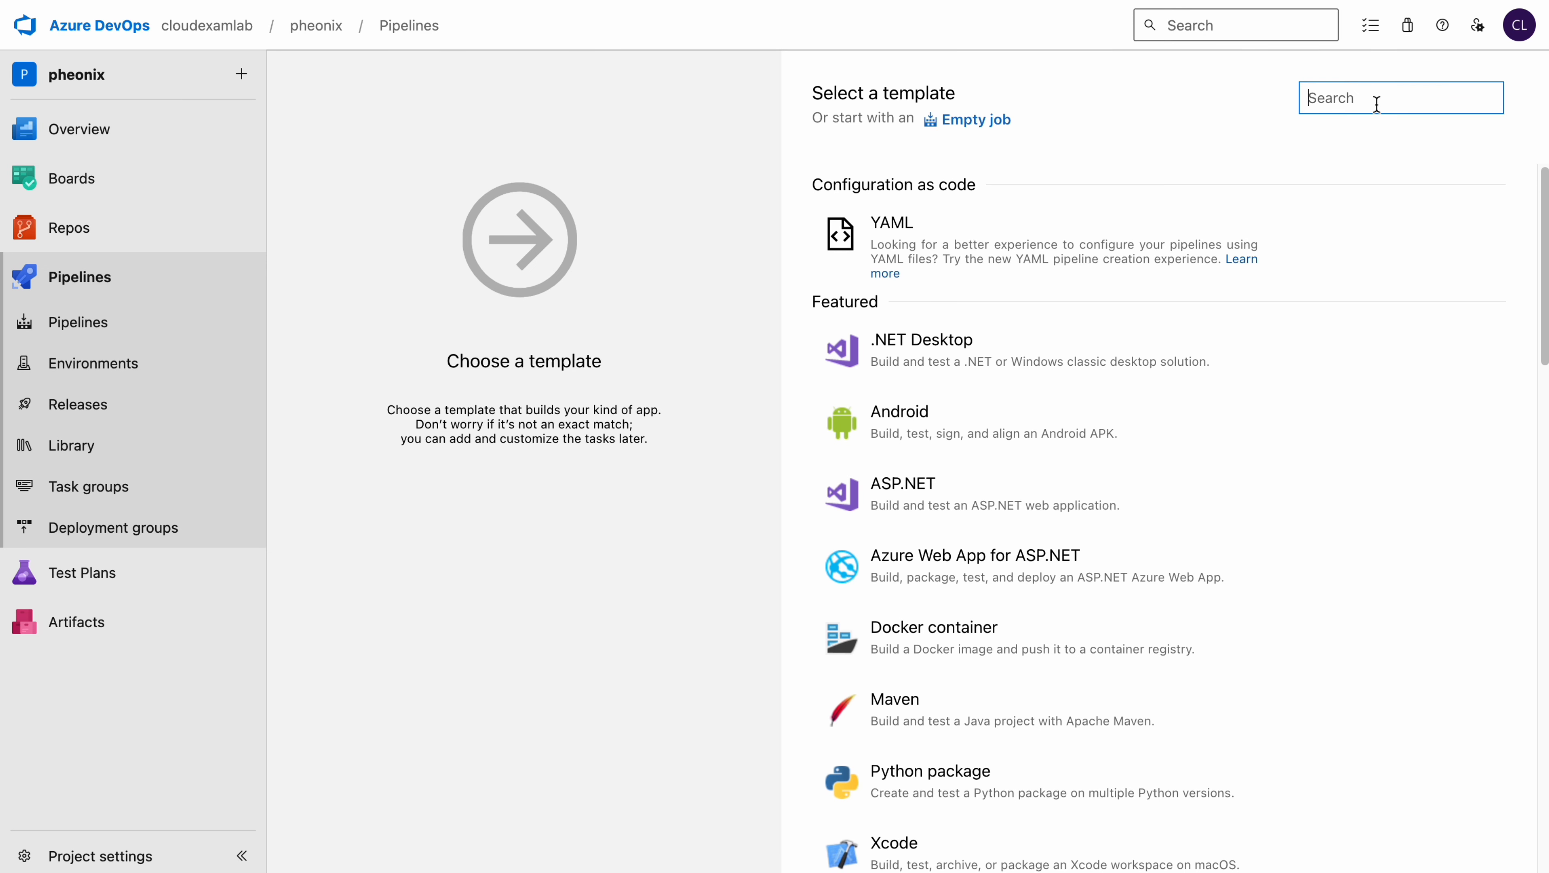
text(.net)
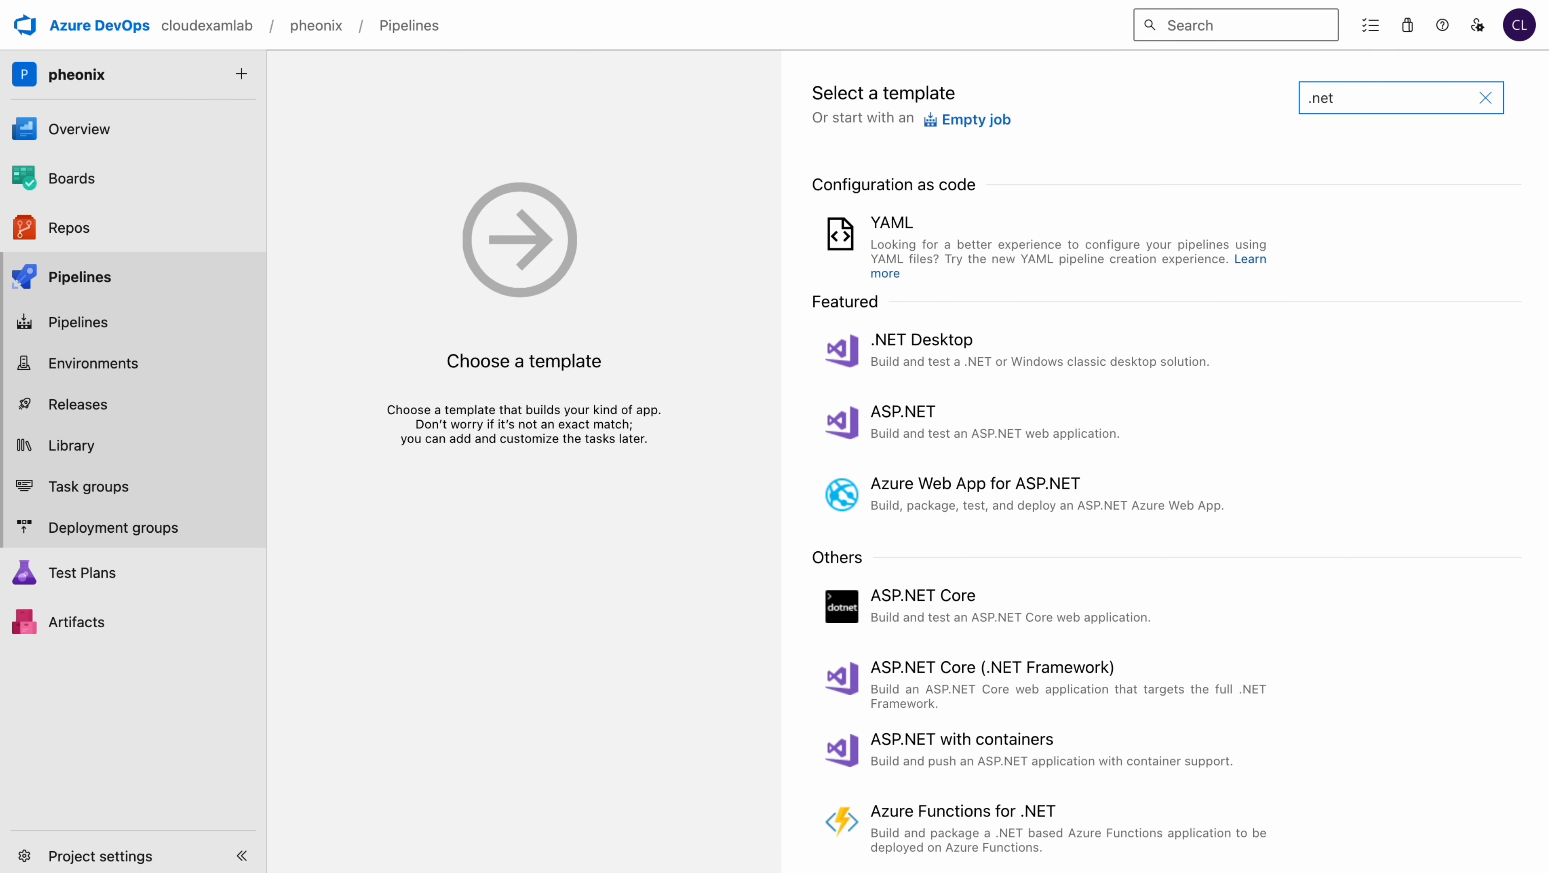
mouse_move(981, 619)
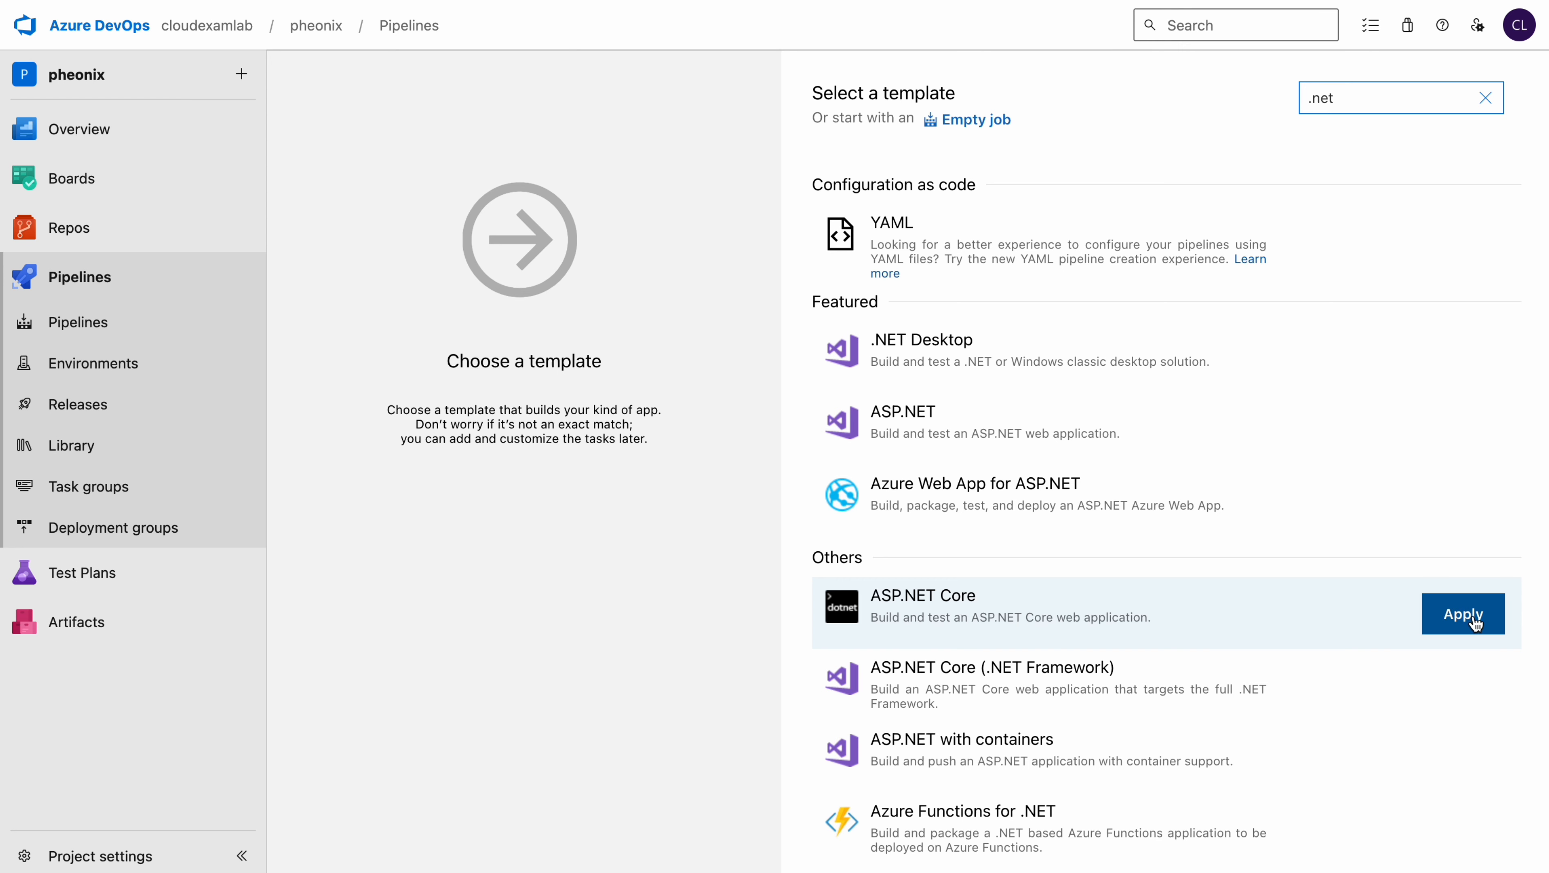
click(1473, 620)
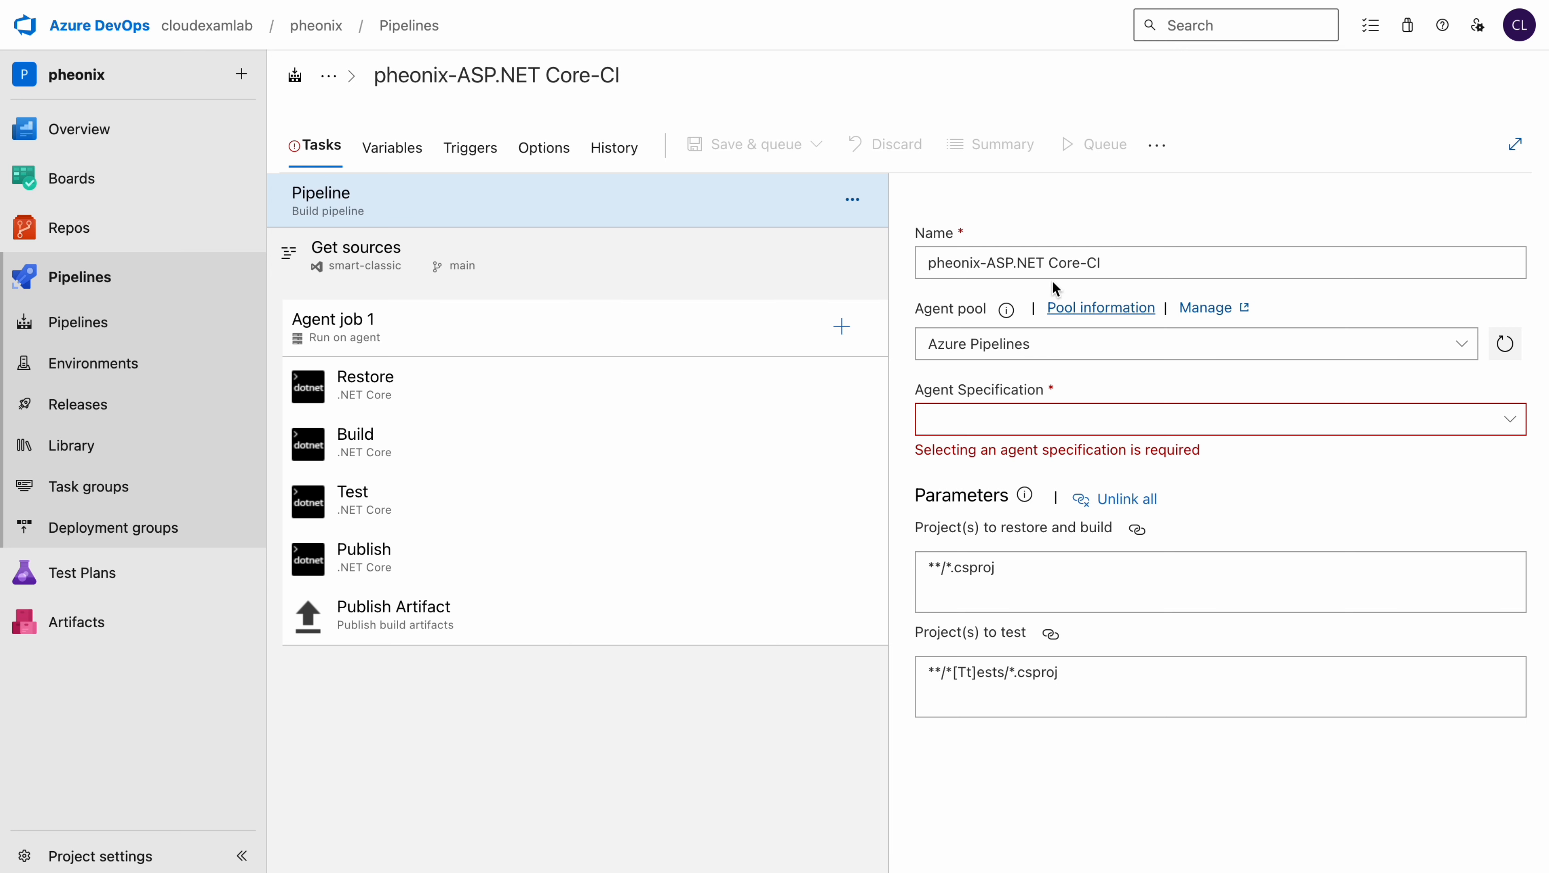
Set the pipeline's agent specification to ubuntu-latest and check the project path to restore and build
click(1512, 418)
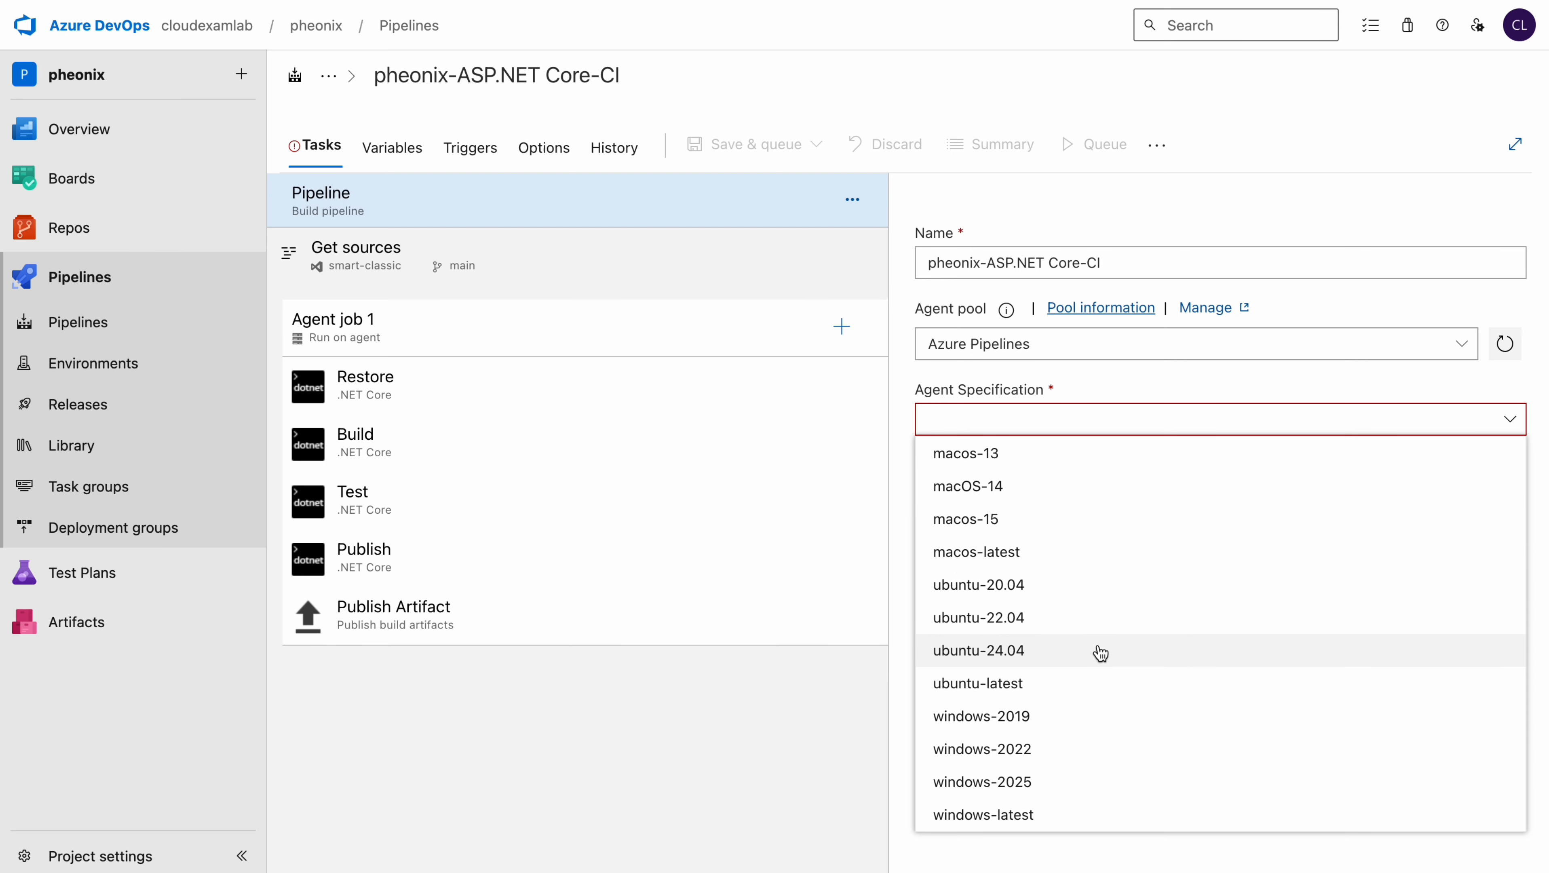
click(1009, 690)
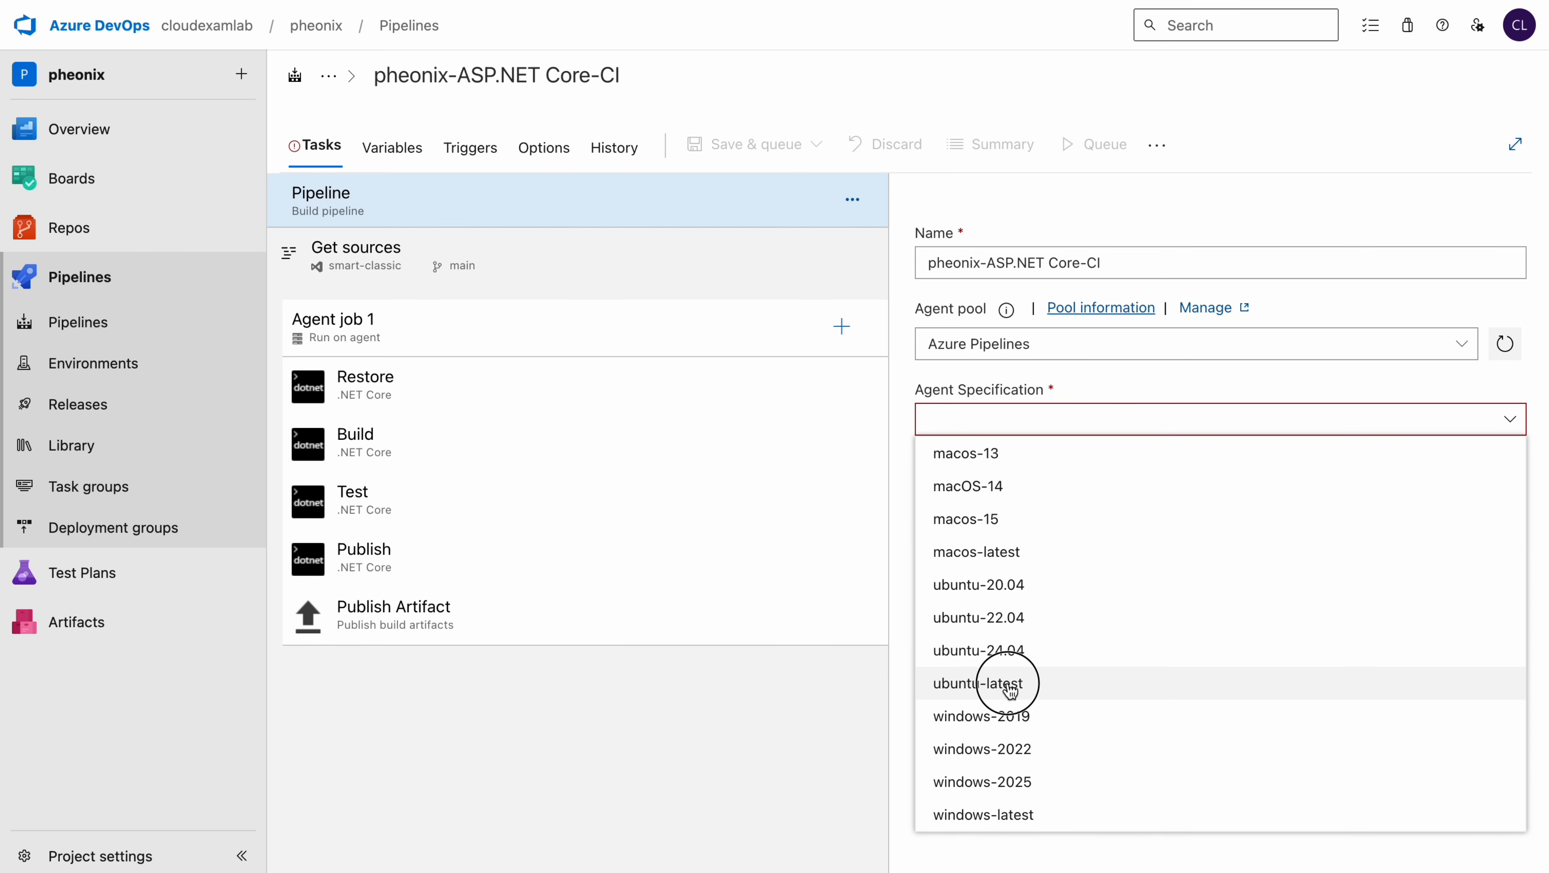
drag(1010, 544, 921, 546)
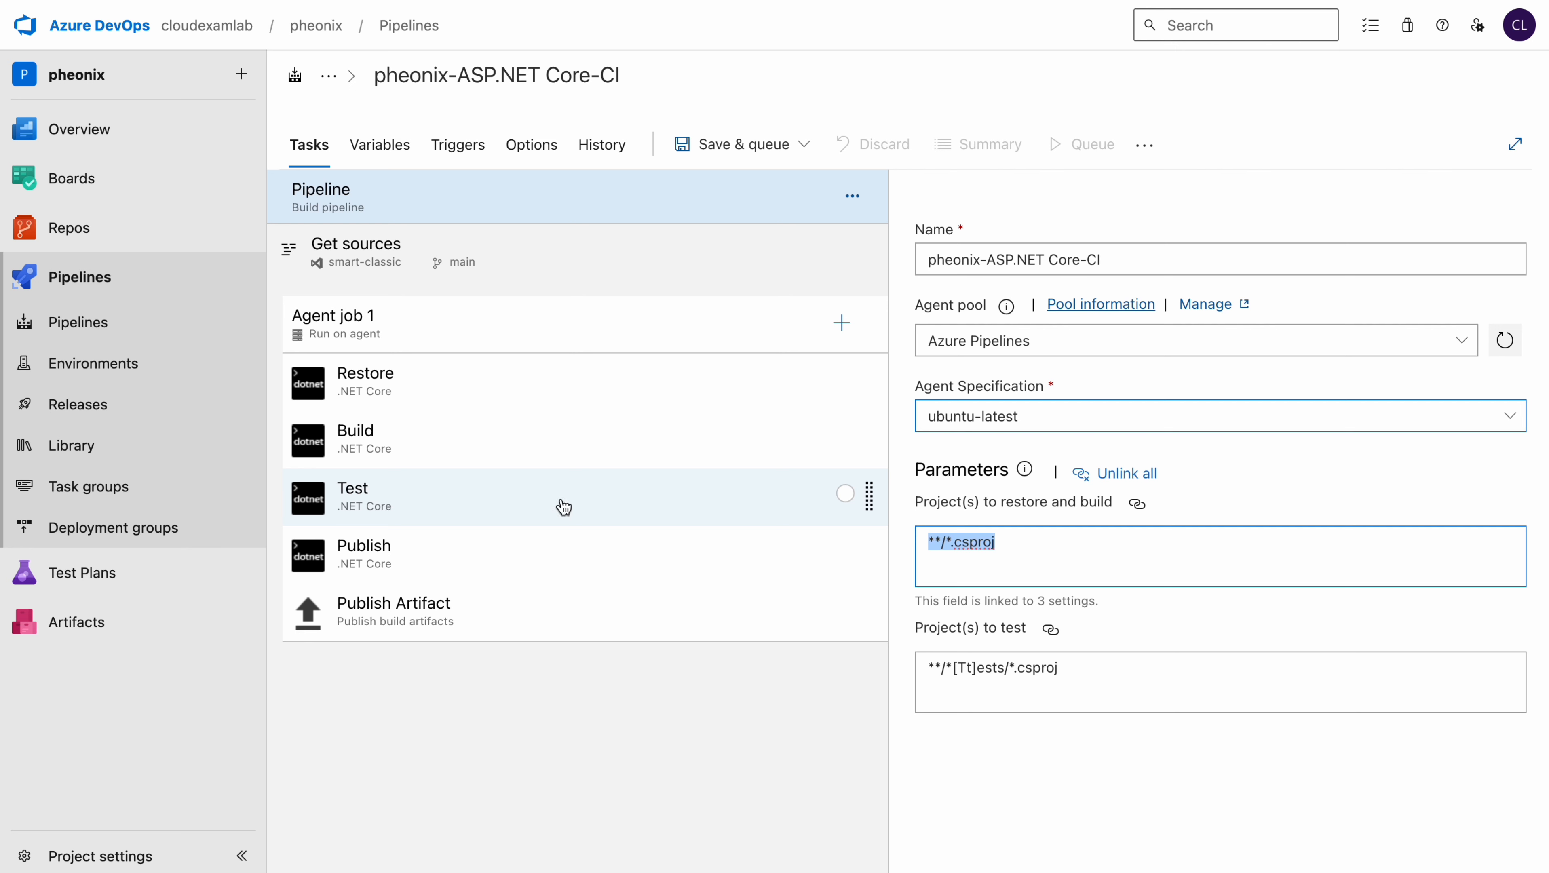
Remove the Test task from Agent job 1 and open the Restore task's settings
click(850, 501)
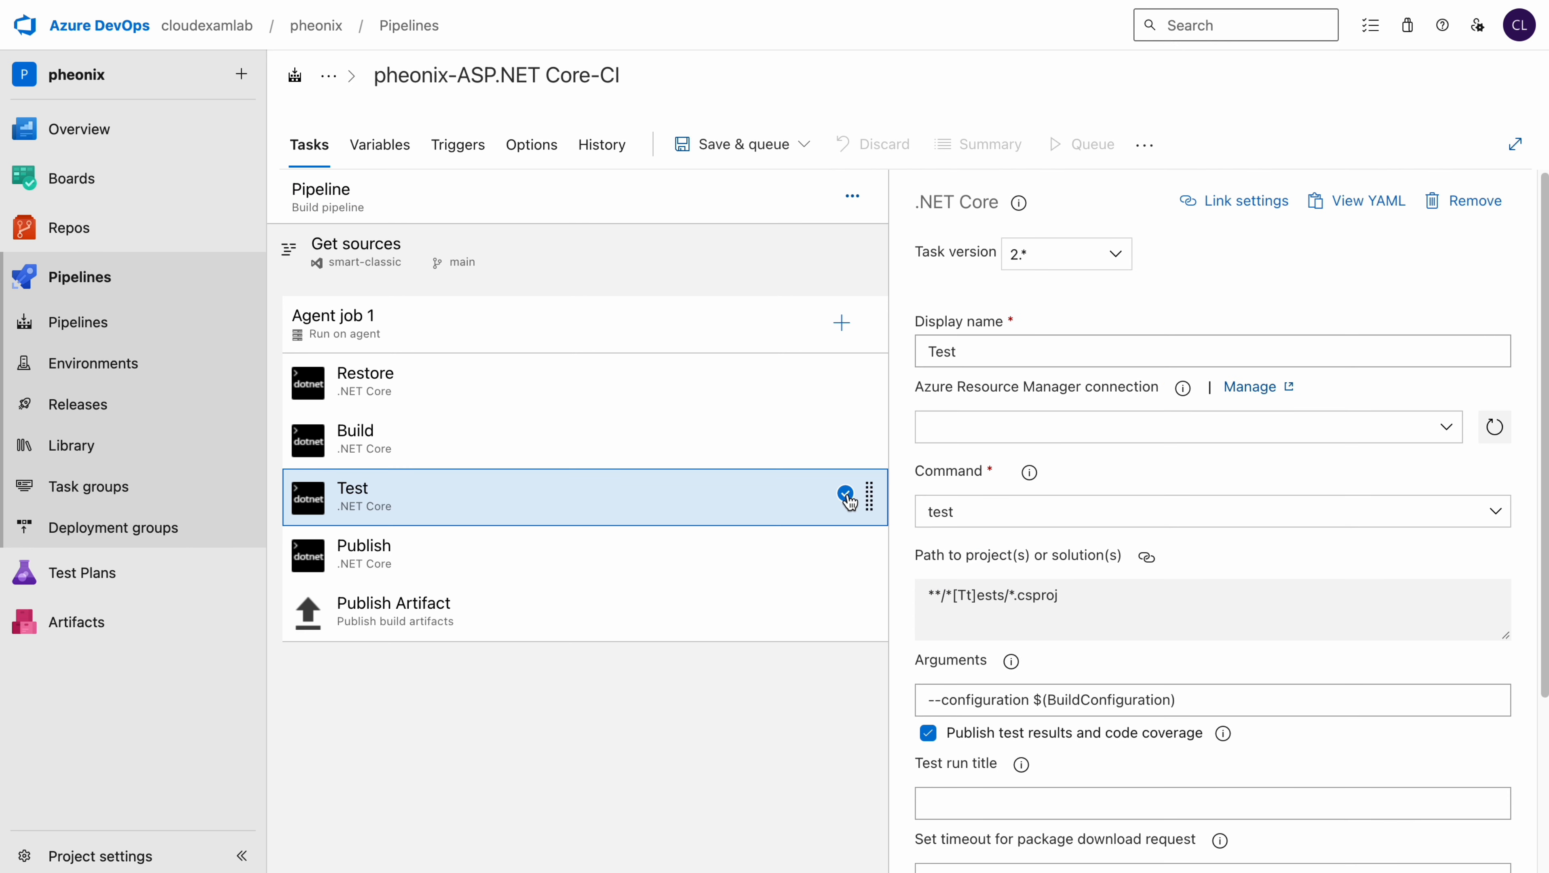
click(1487, 207)
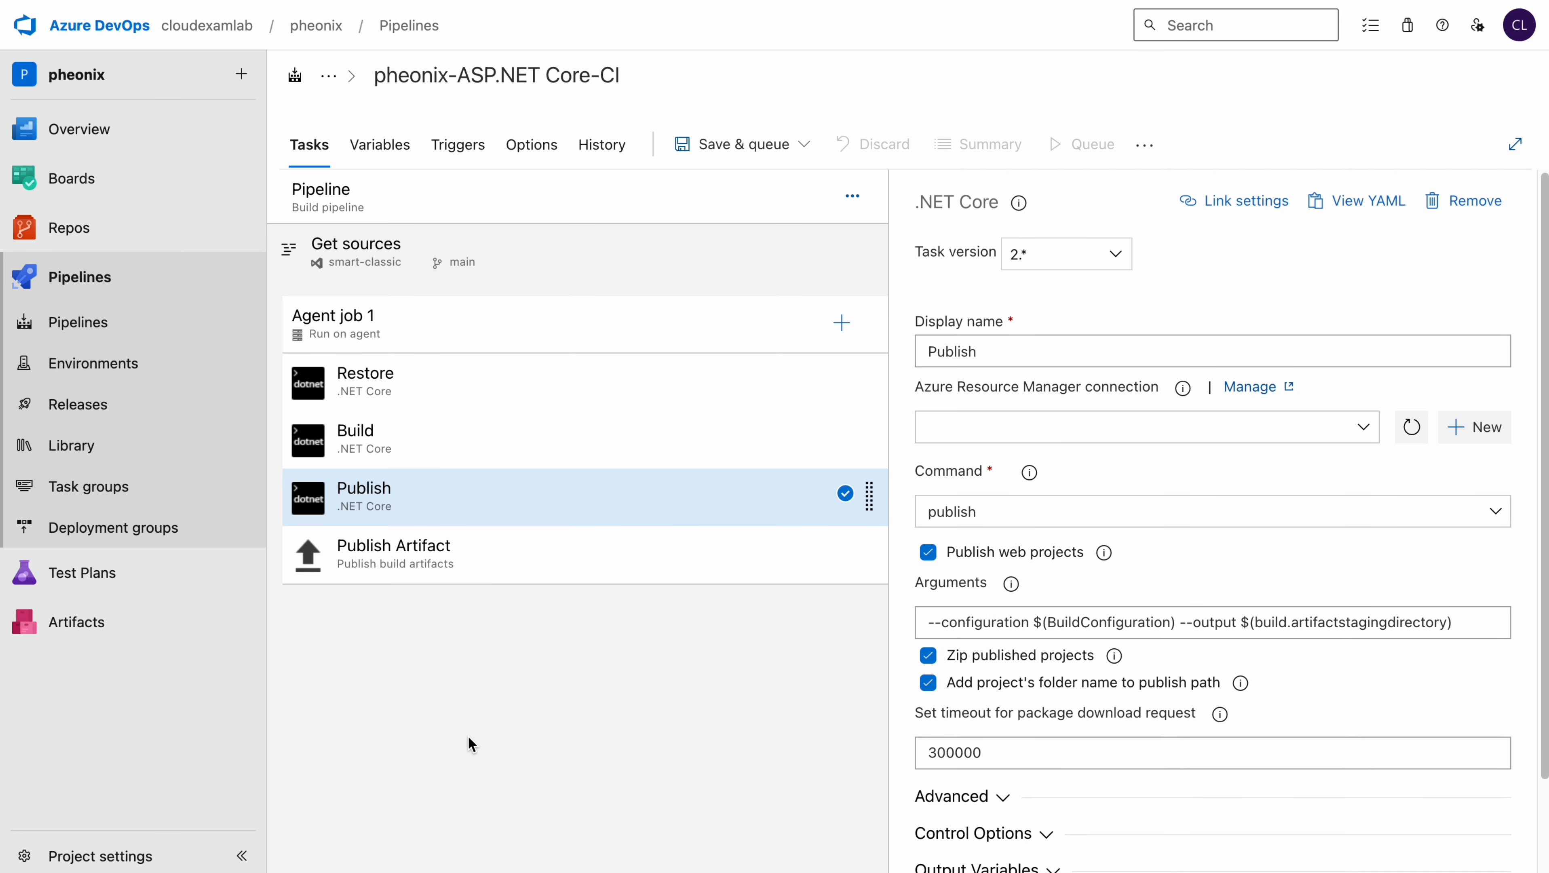
click(454, 389)
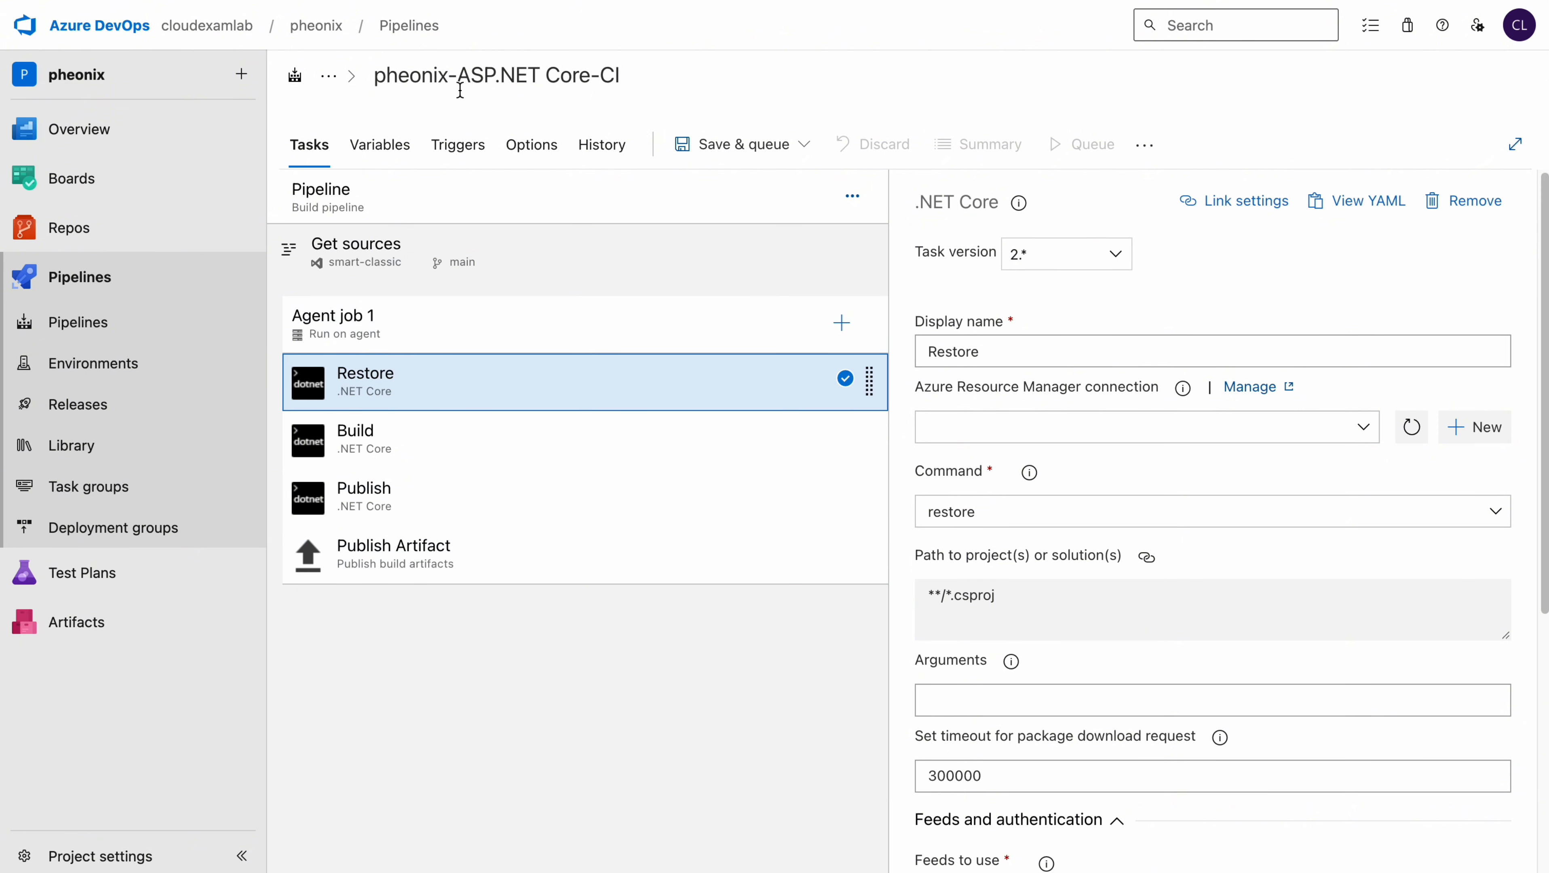
Rename the pipeline as smartapp-build-classic
click(630, 75)
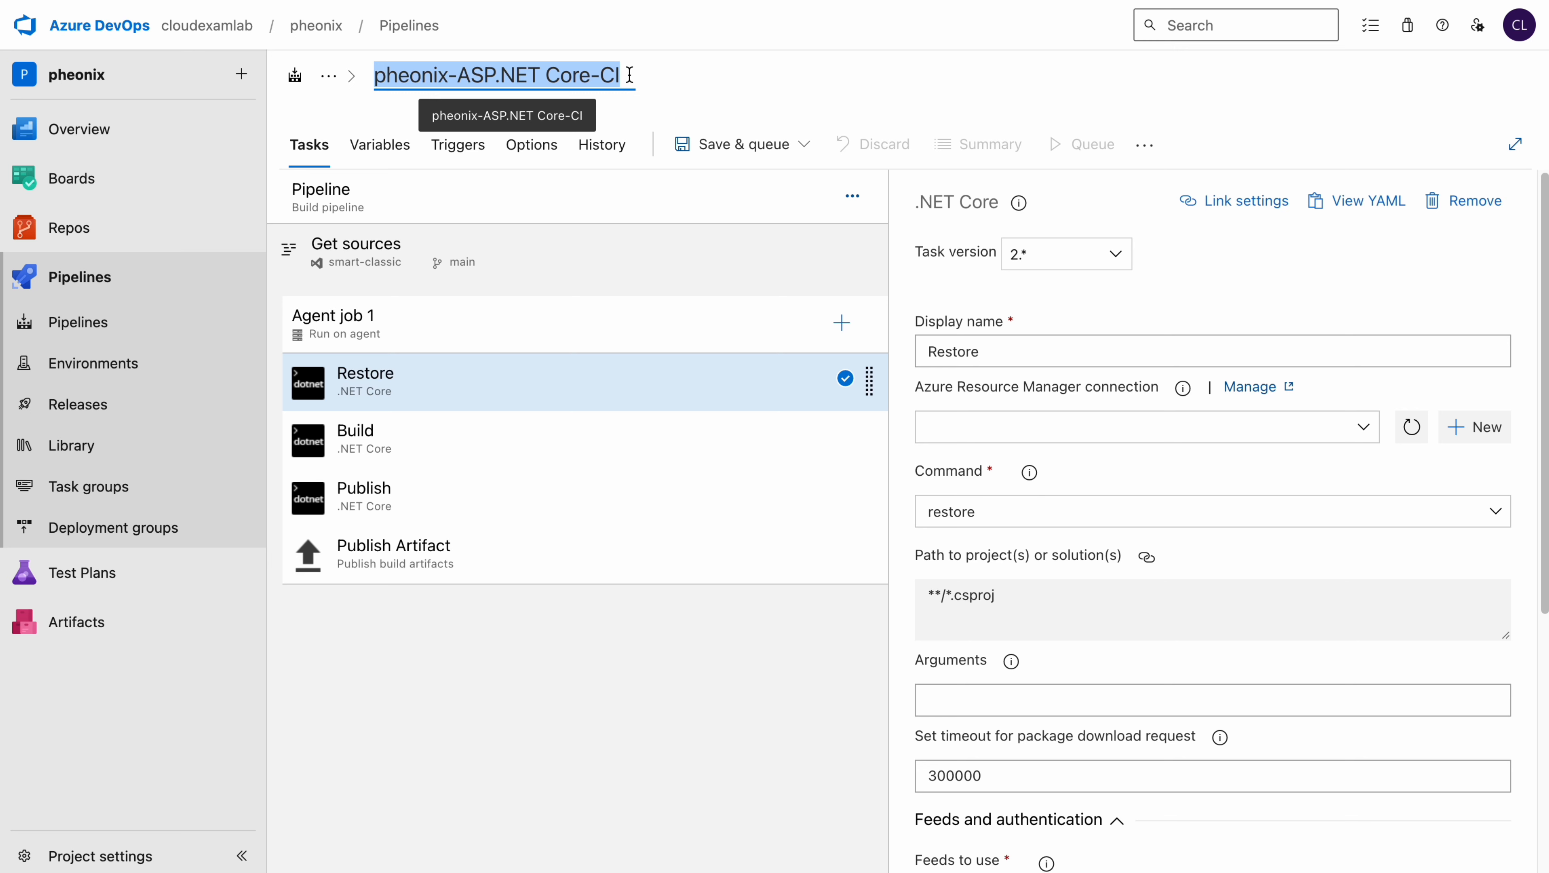
text(smart)
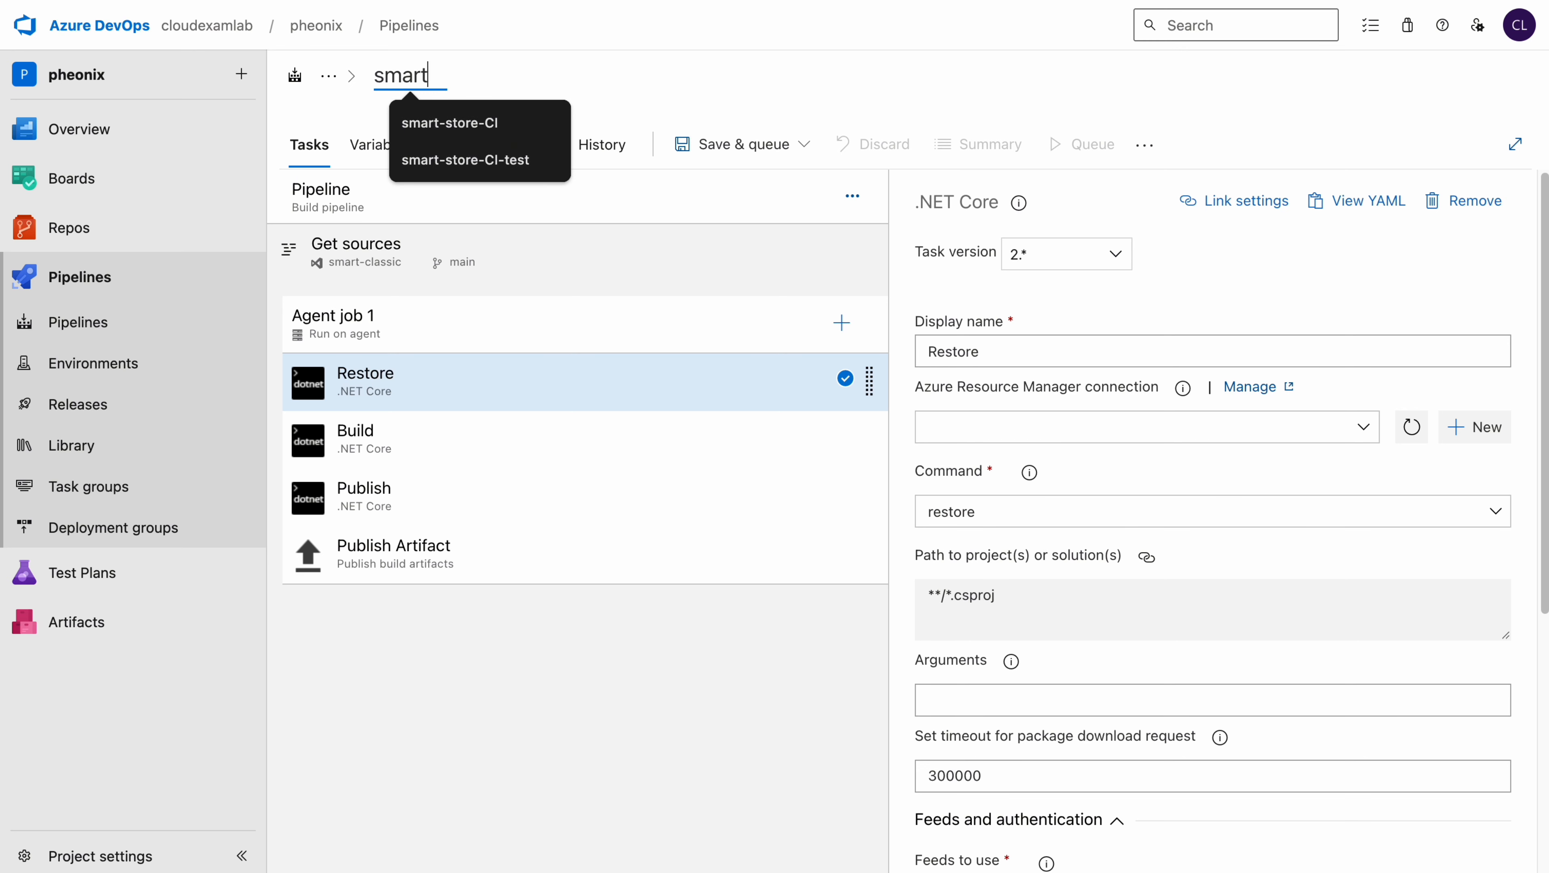
text(app)
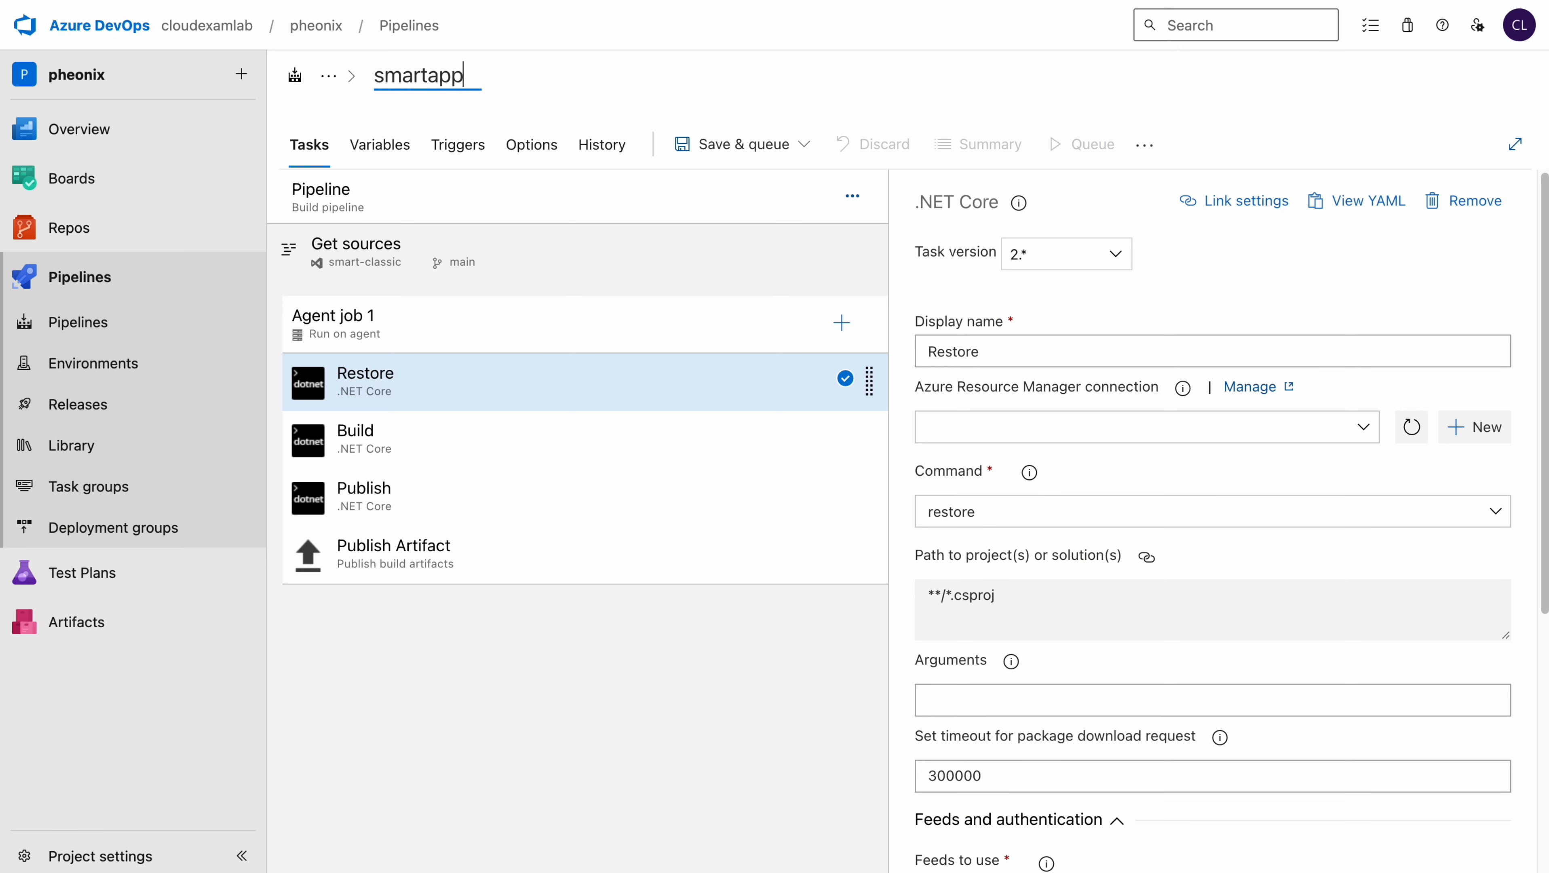
text(-build)
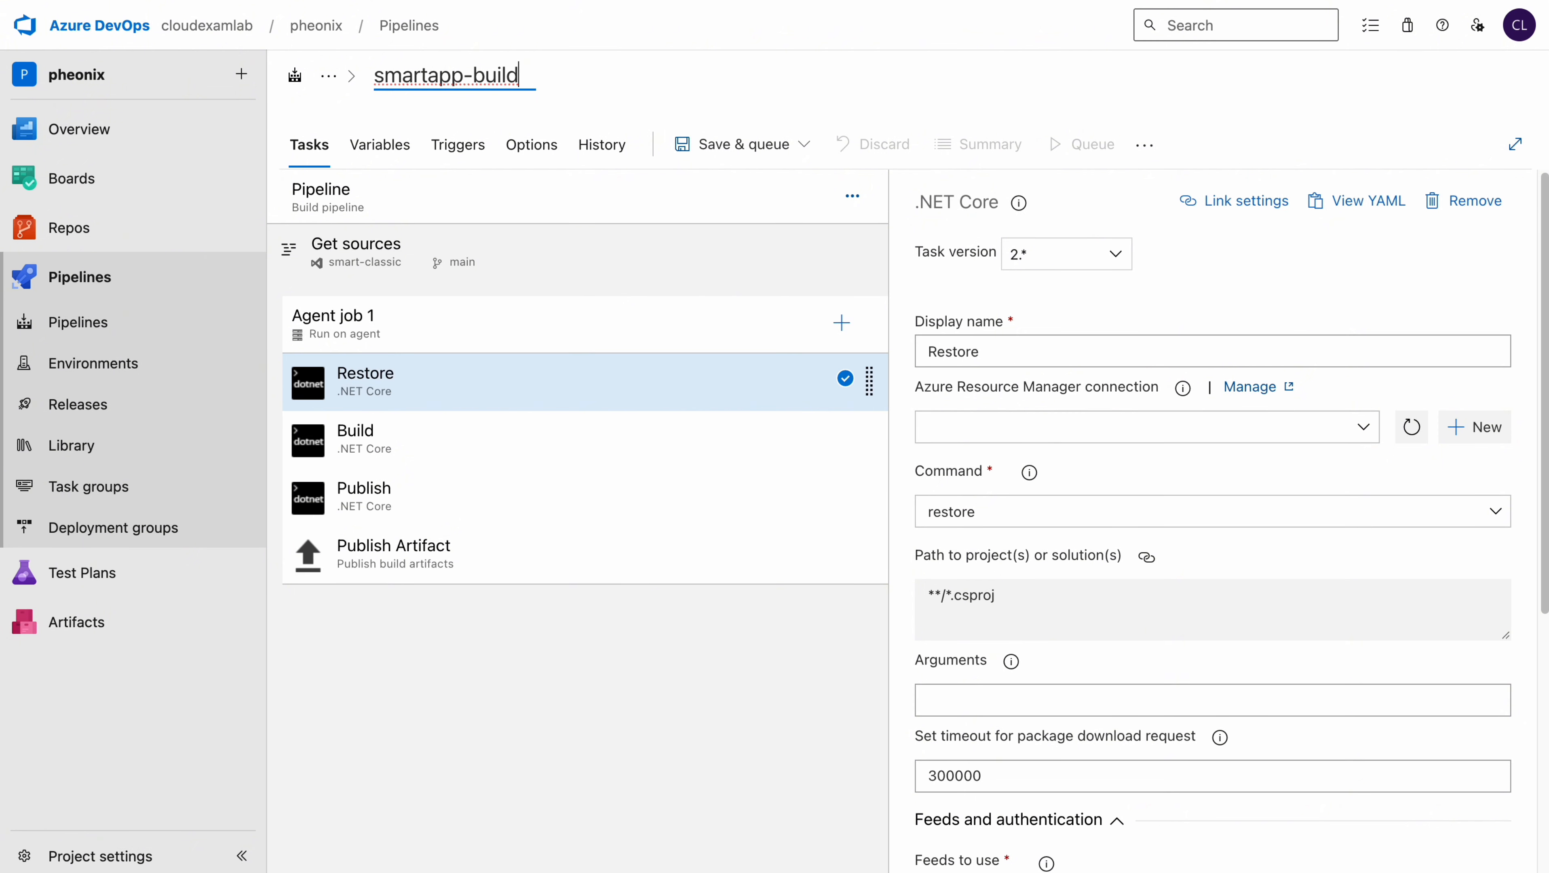
text(-classic)
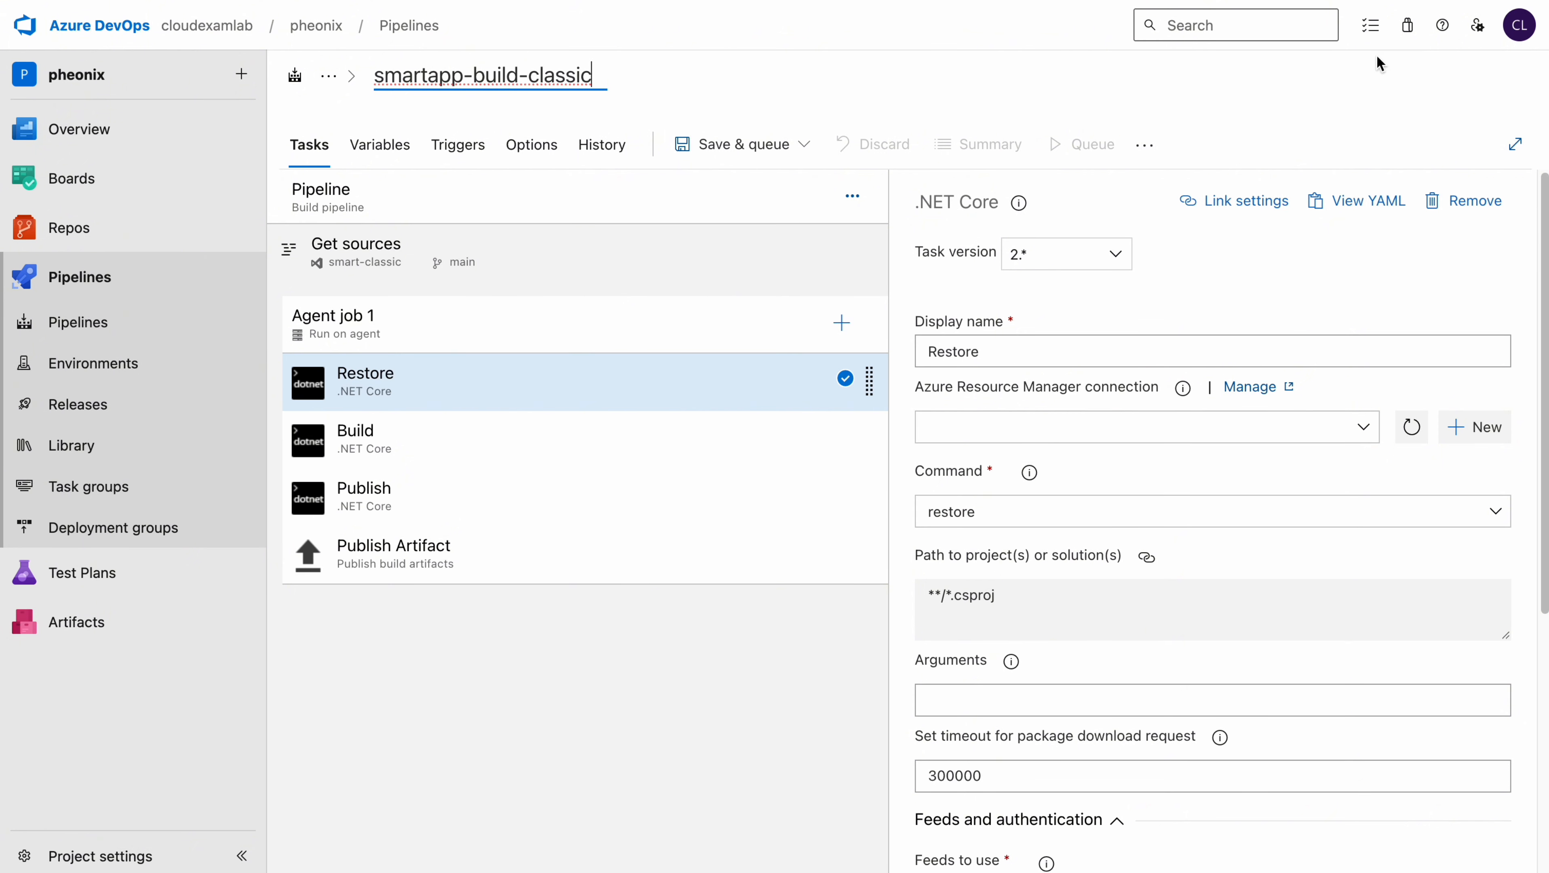
click(523, 687)
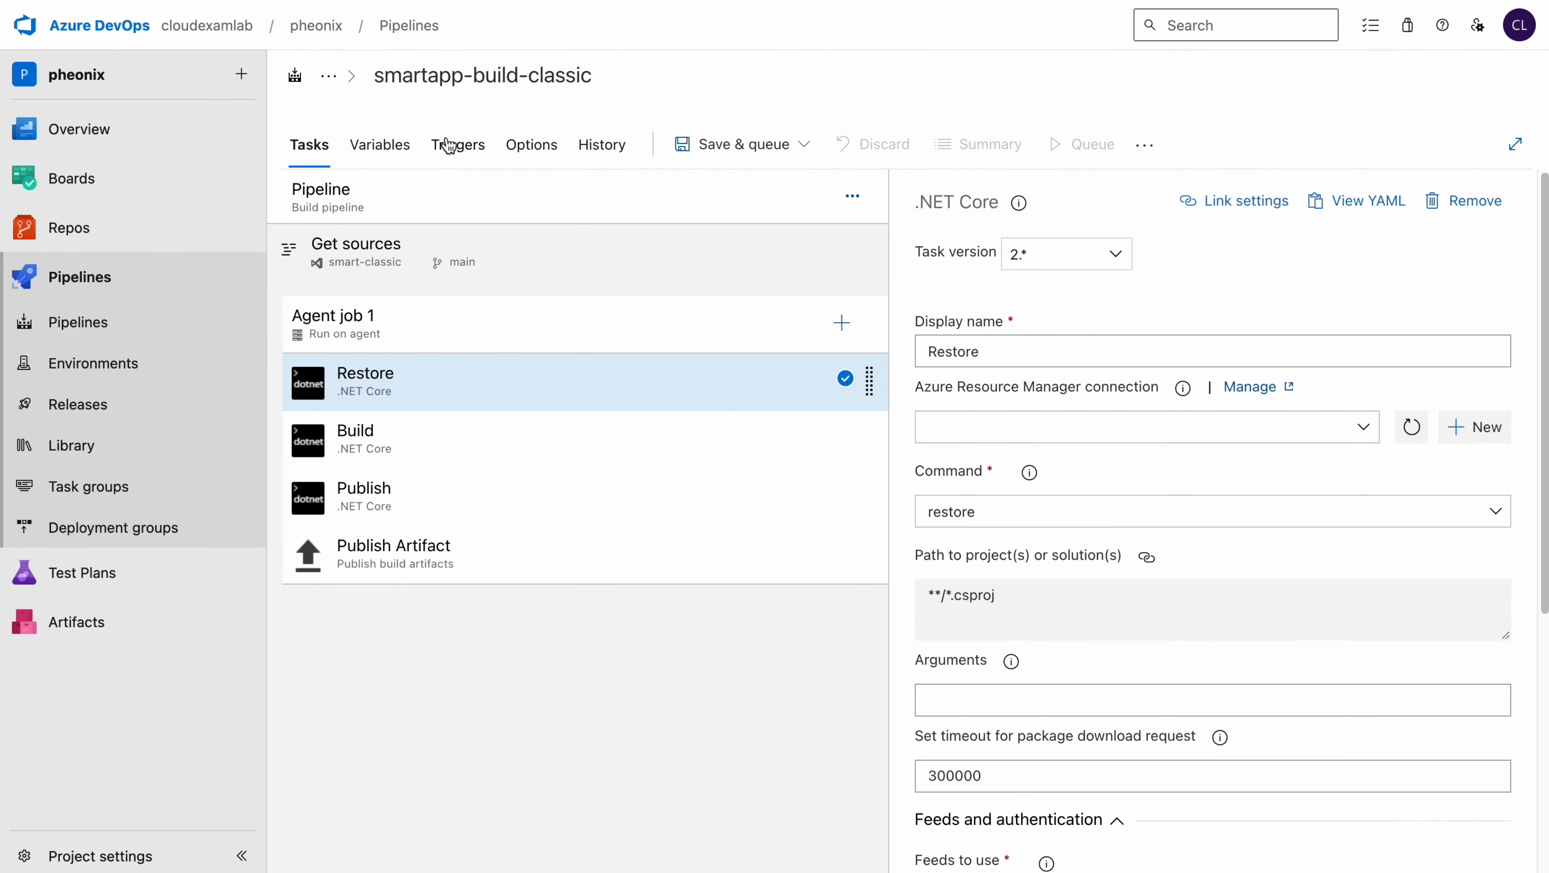
Enable continuous integration for smart-classic and add a path filter that excludes README.md
click(469, 154)
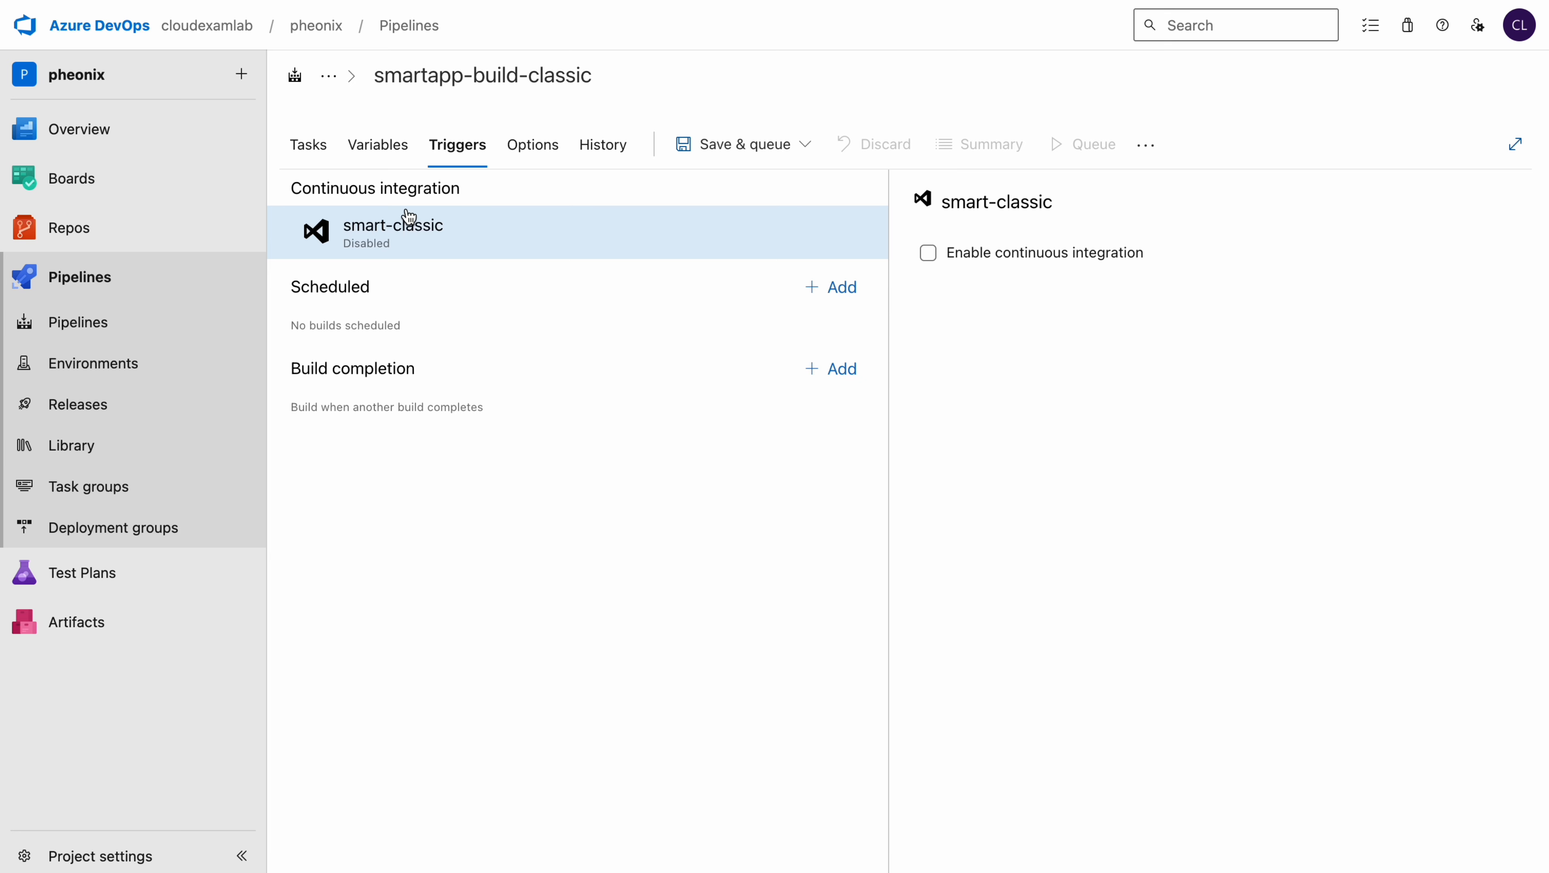
click(924, 256)
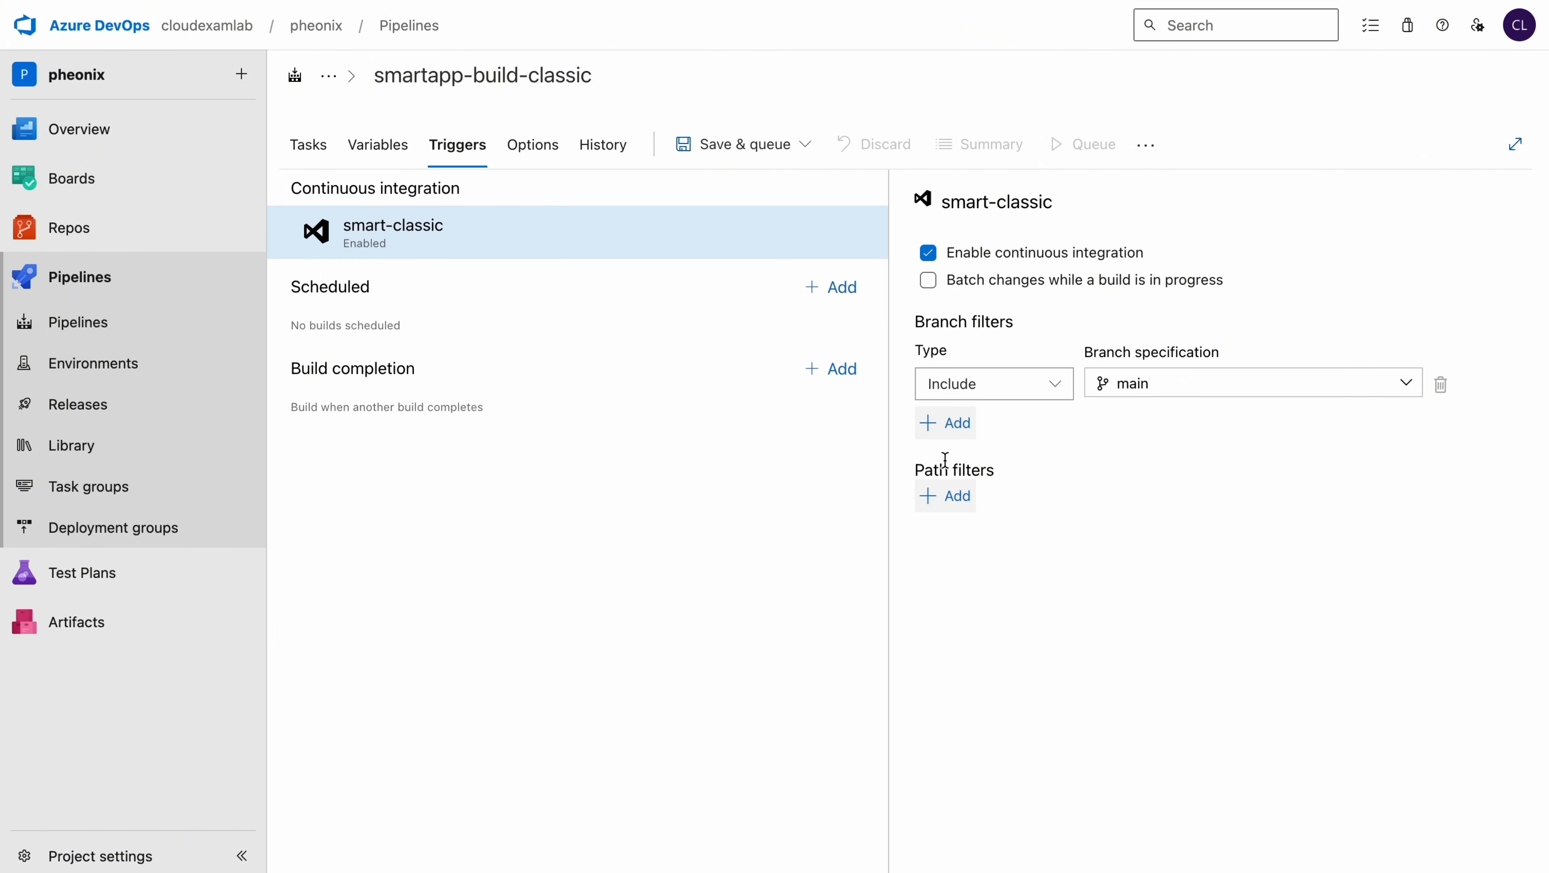
click(946, 502)
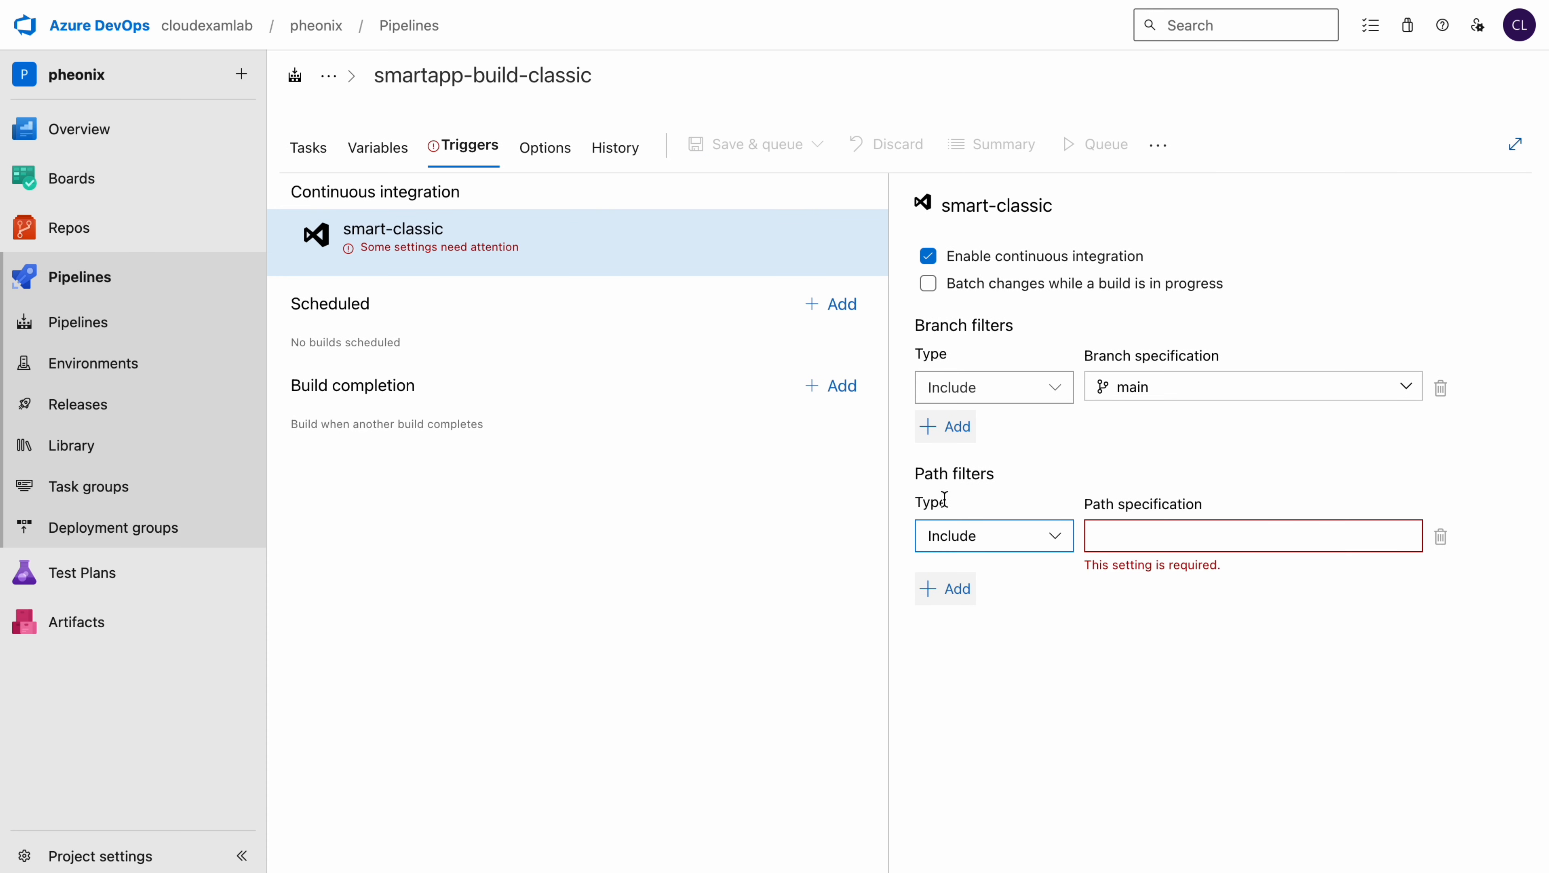
click(977, 543)
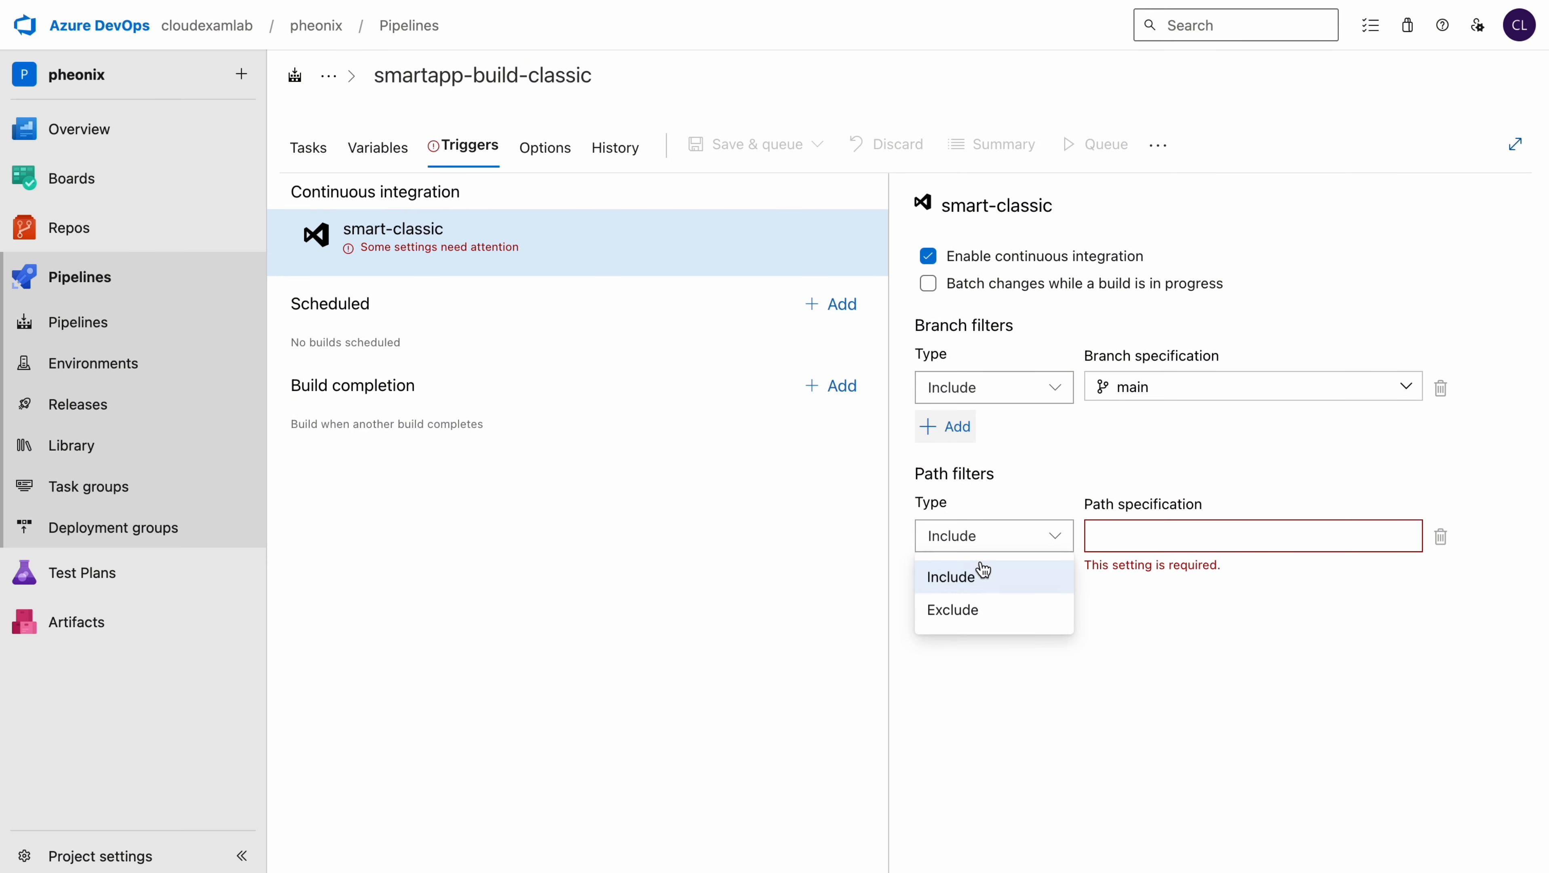
click(978, 609)
click(1161, 534)
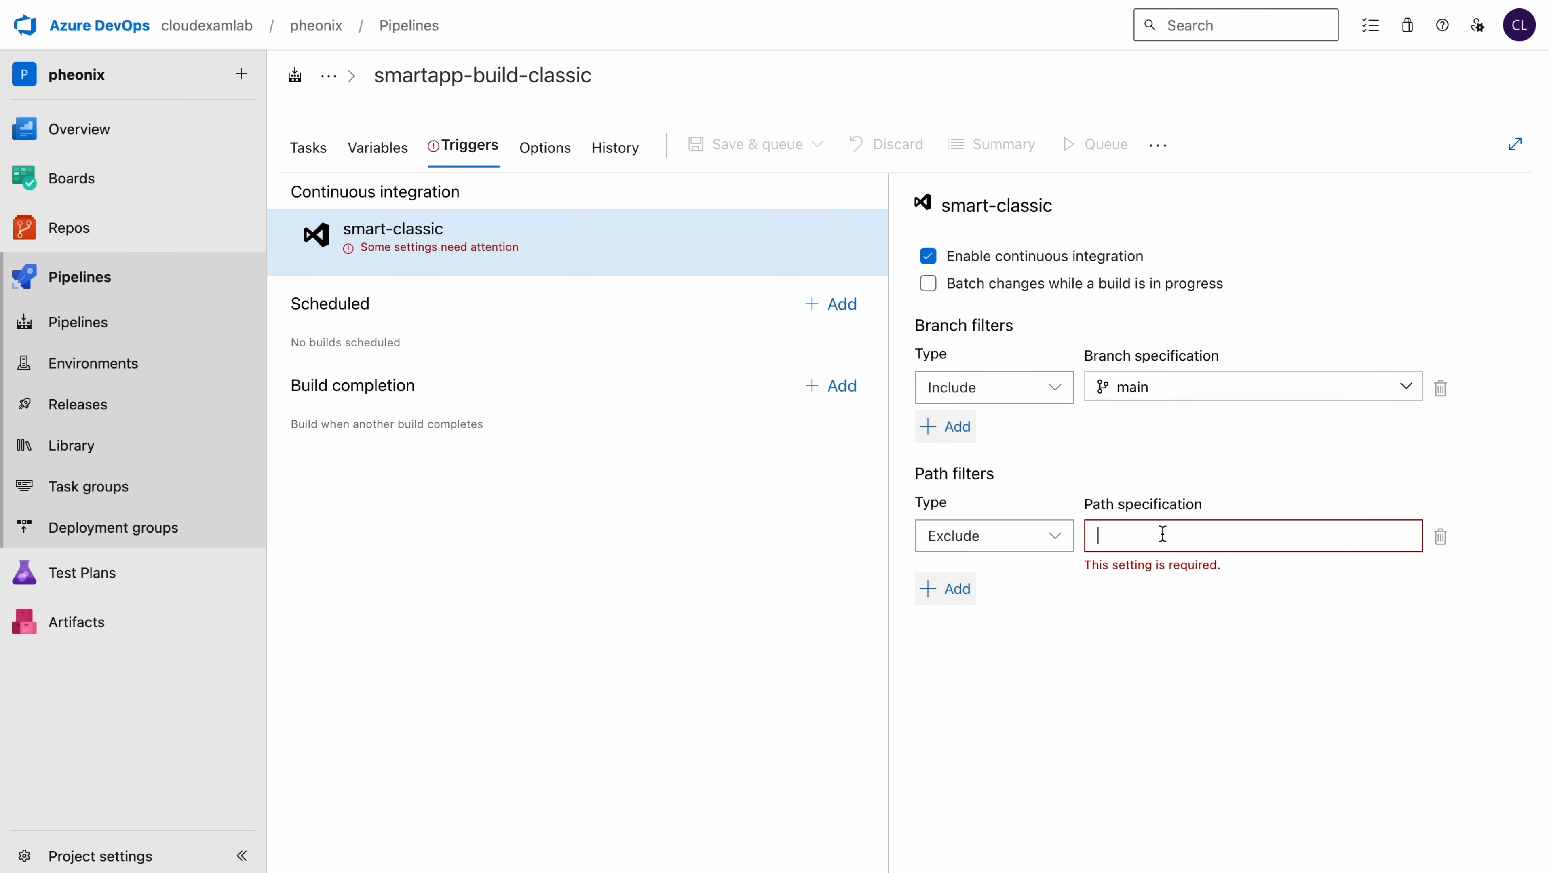
text(README.md)
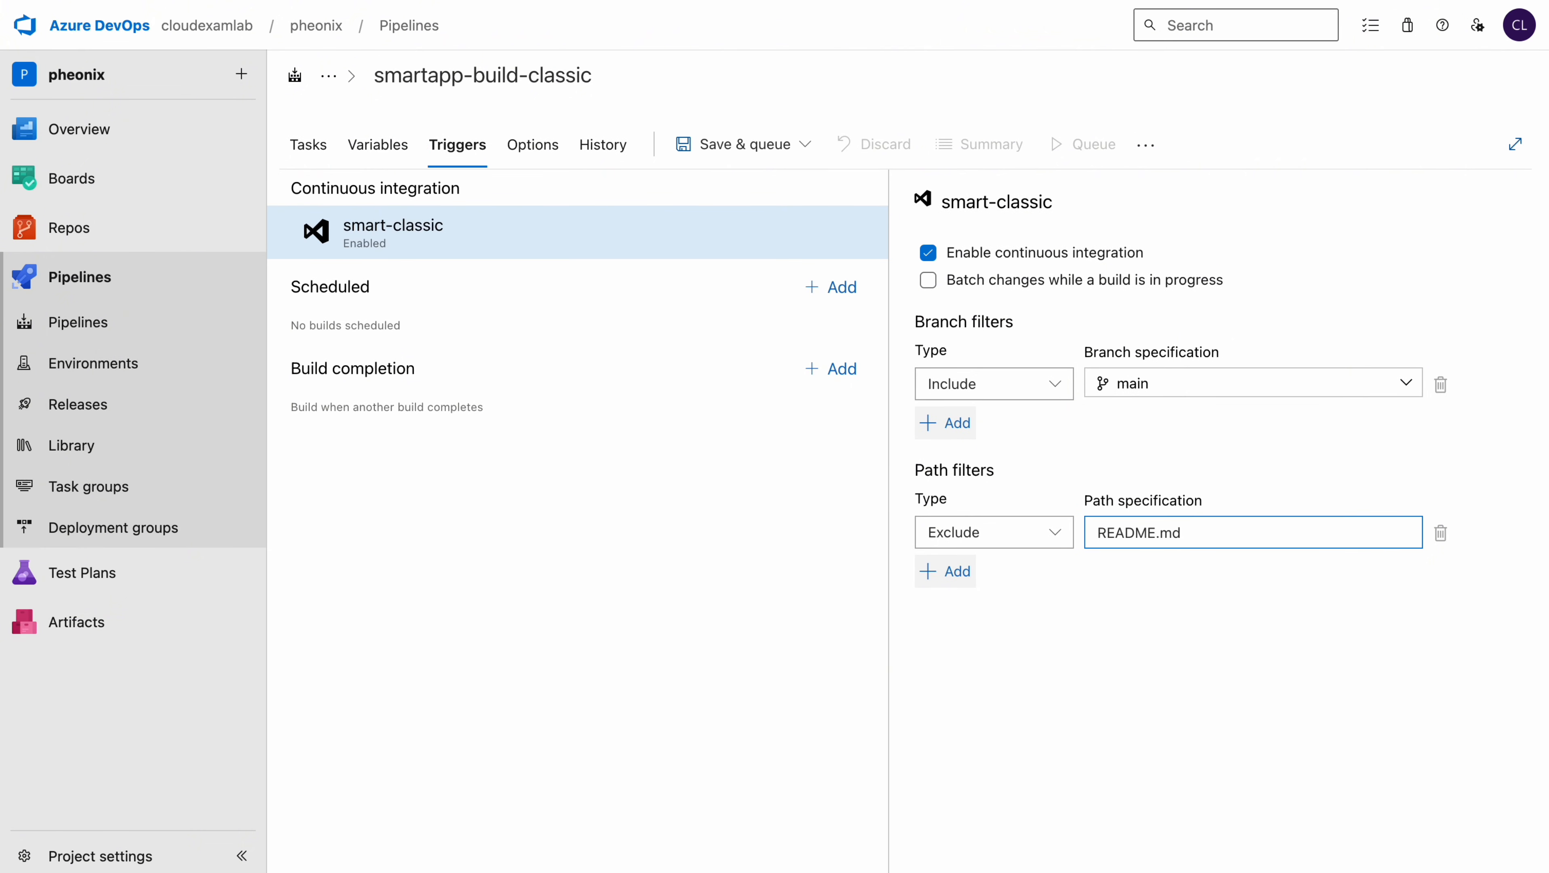
Save the build pipeline in the root folder without queuing a run
click(799, 150)
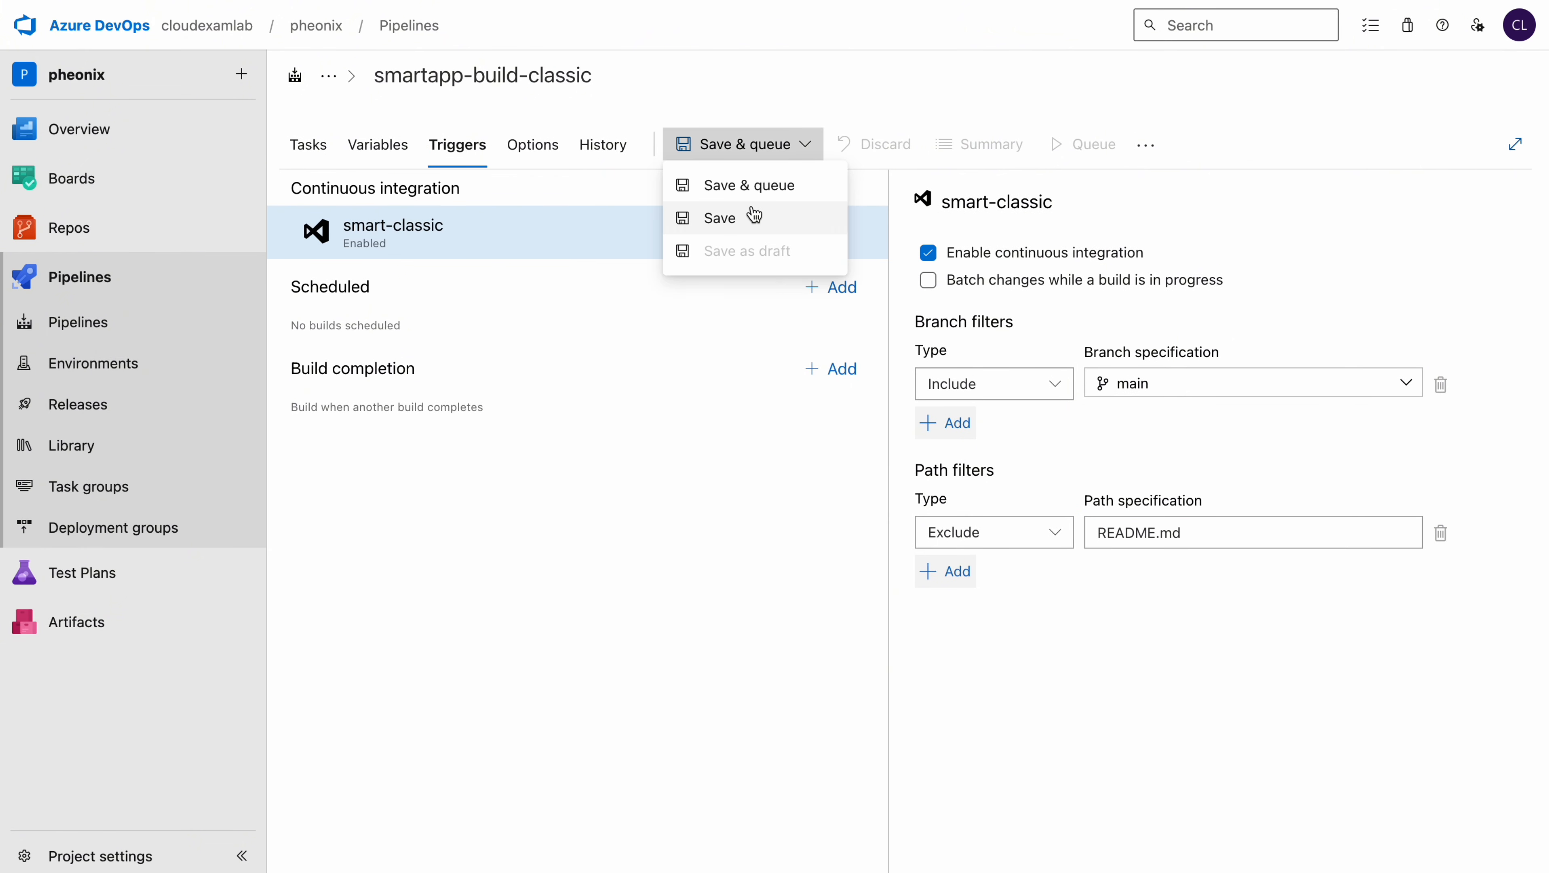
click(726, 230)
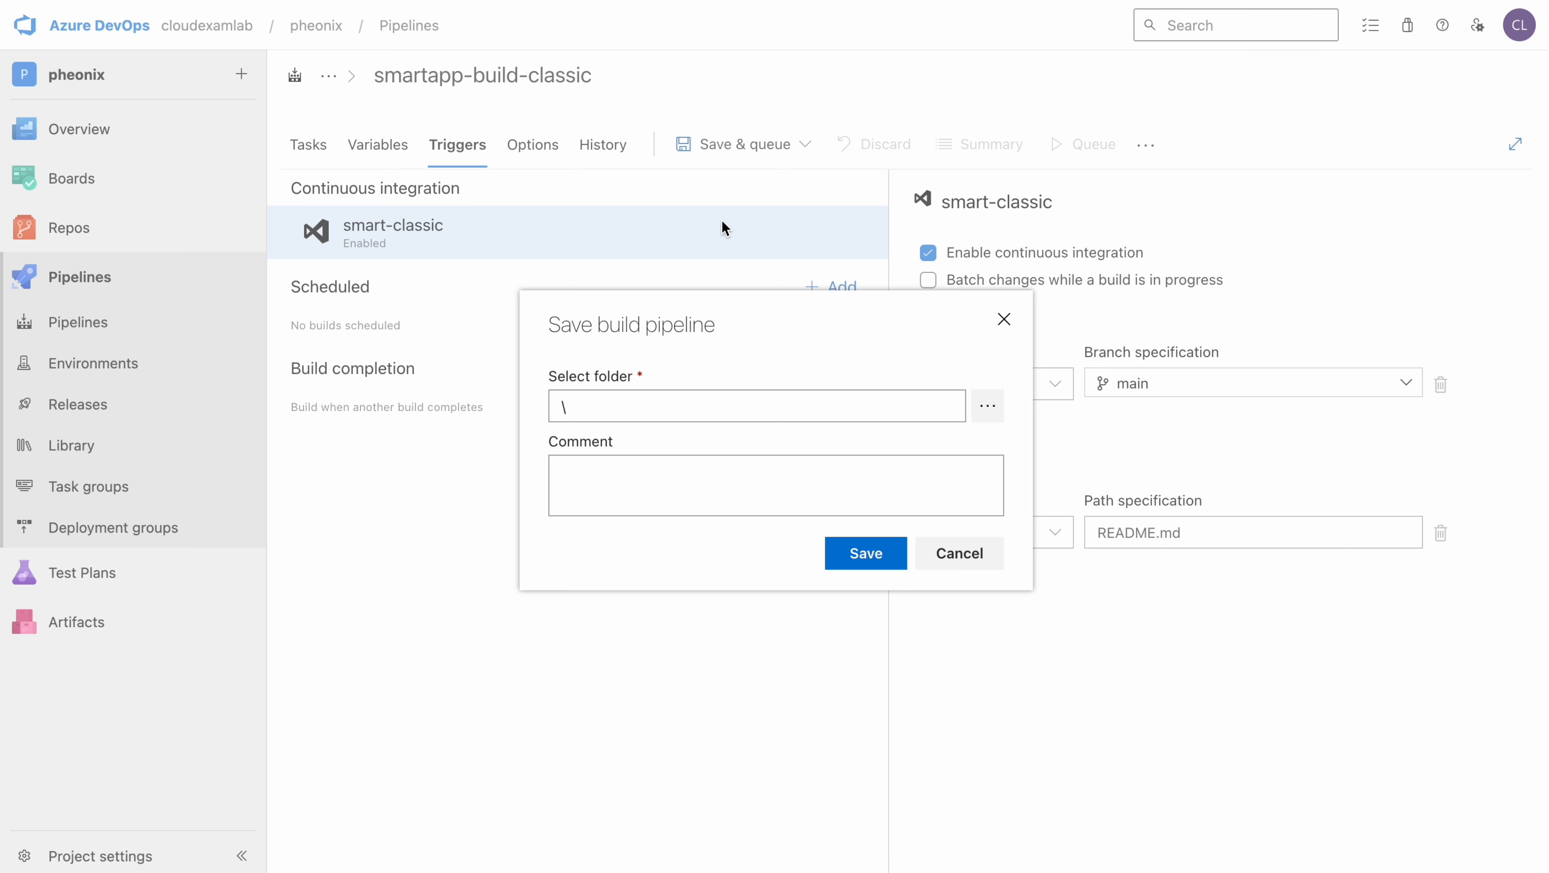
click(865, 554)
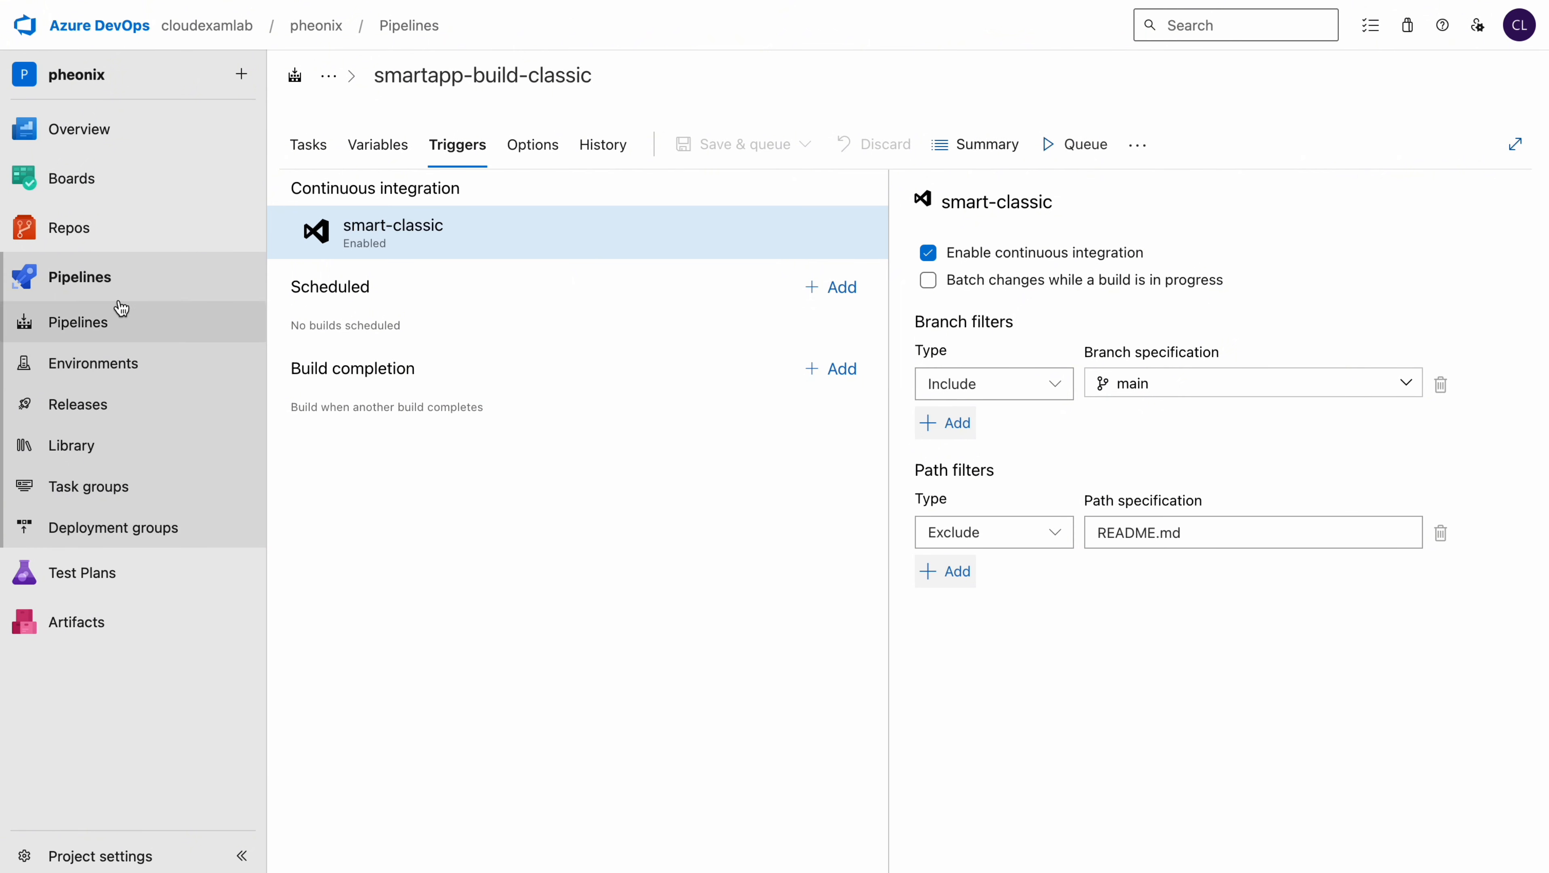
Open smartapp-build-classic from the list of all pipelines and run it manually on the main branch with the ubuntu-latest agent
click(72, 280)
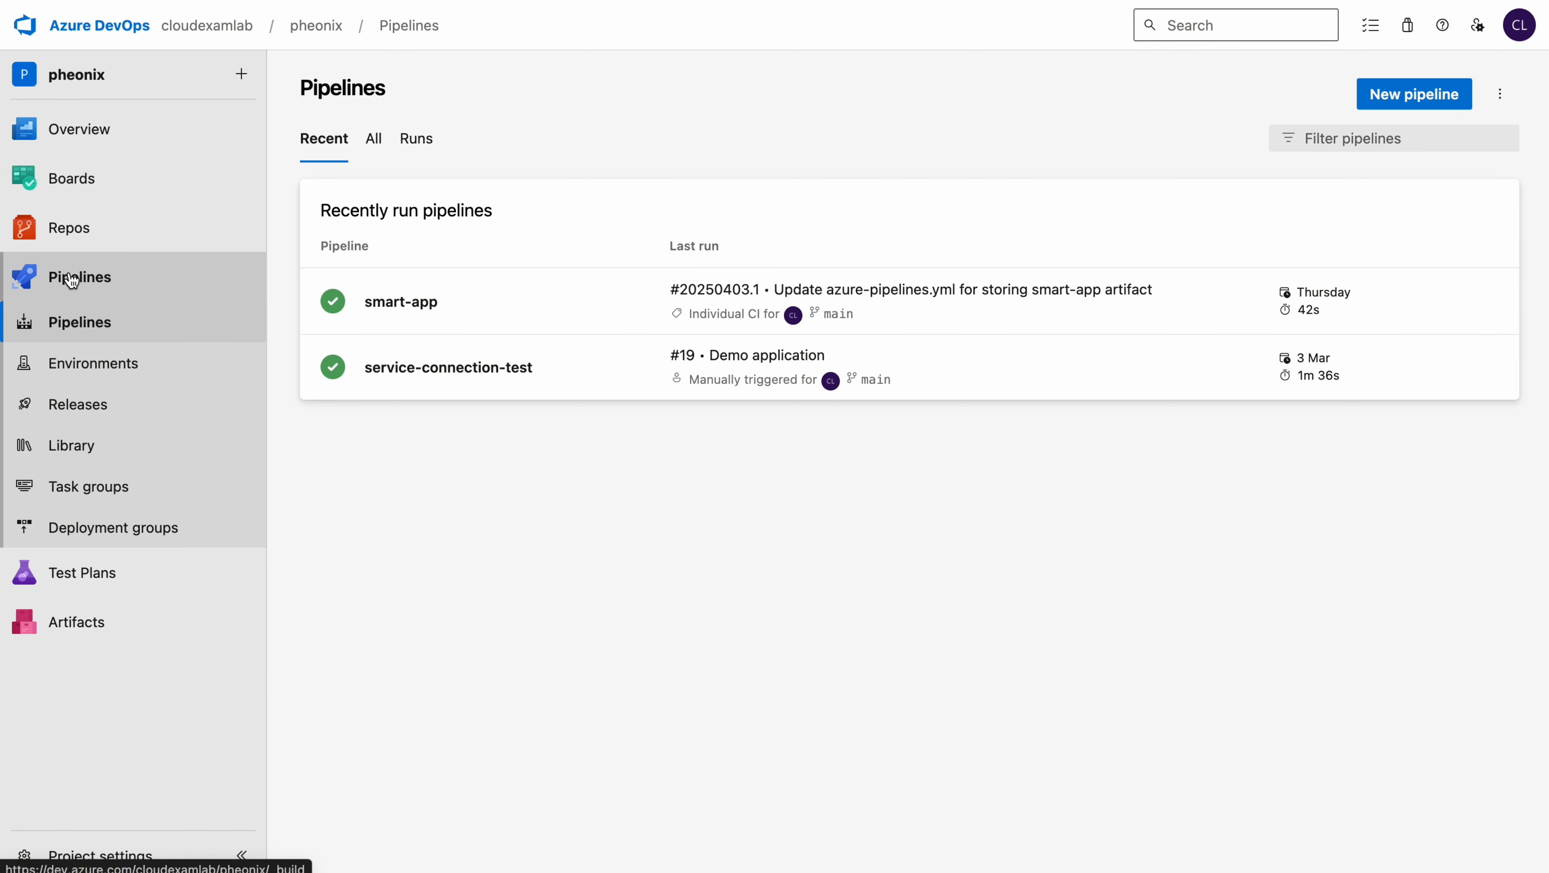
click(376, 145)
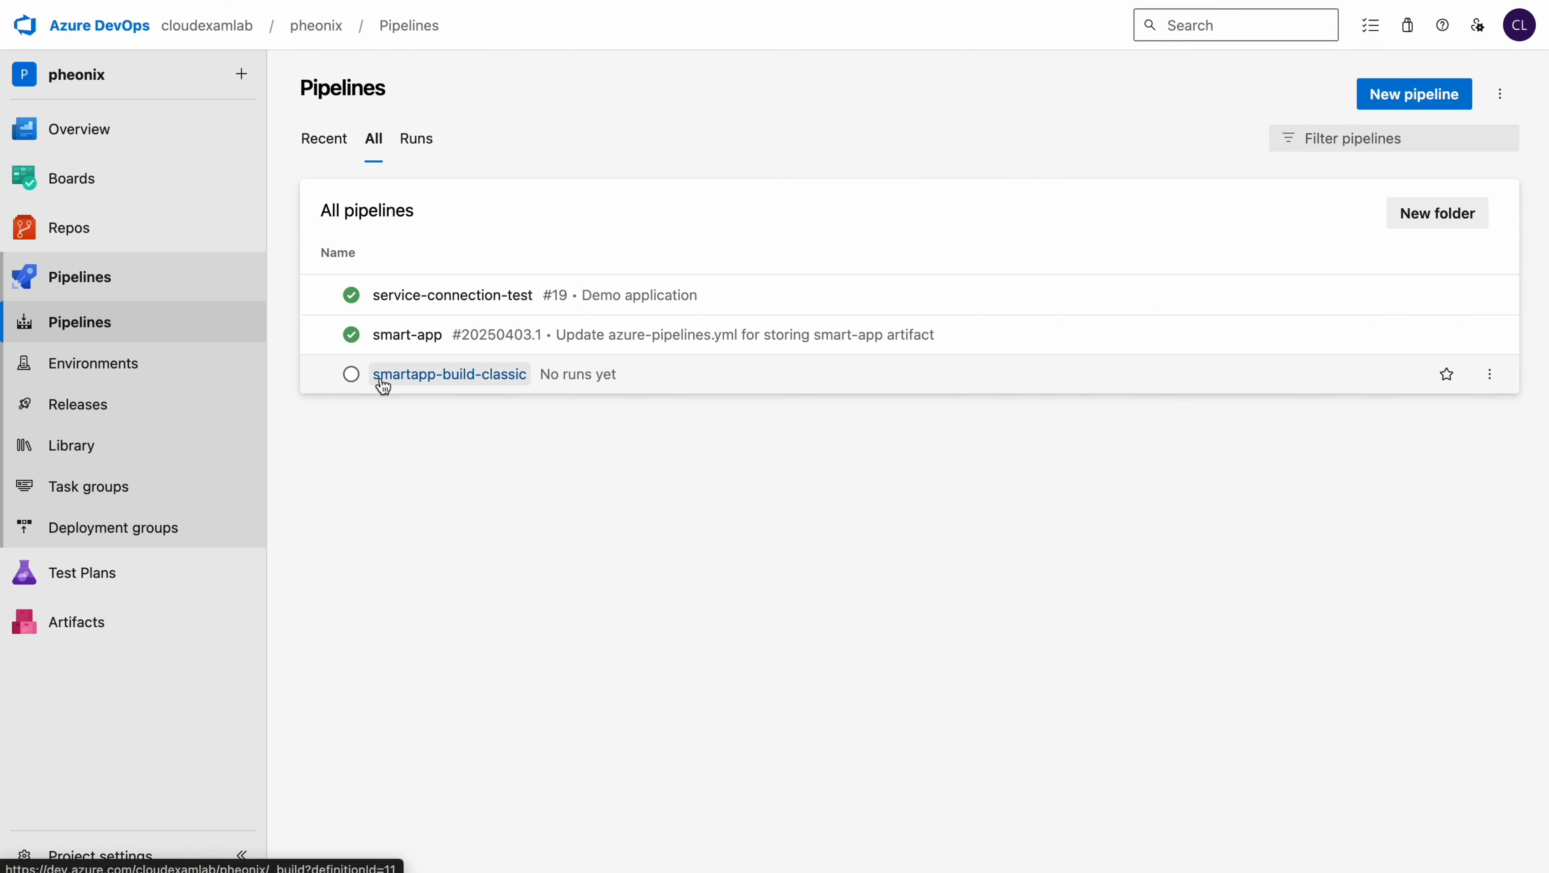
click(447, 374)
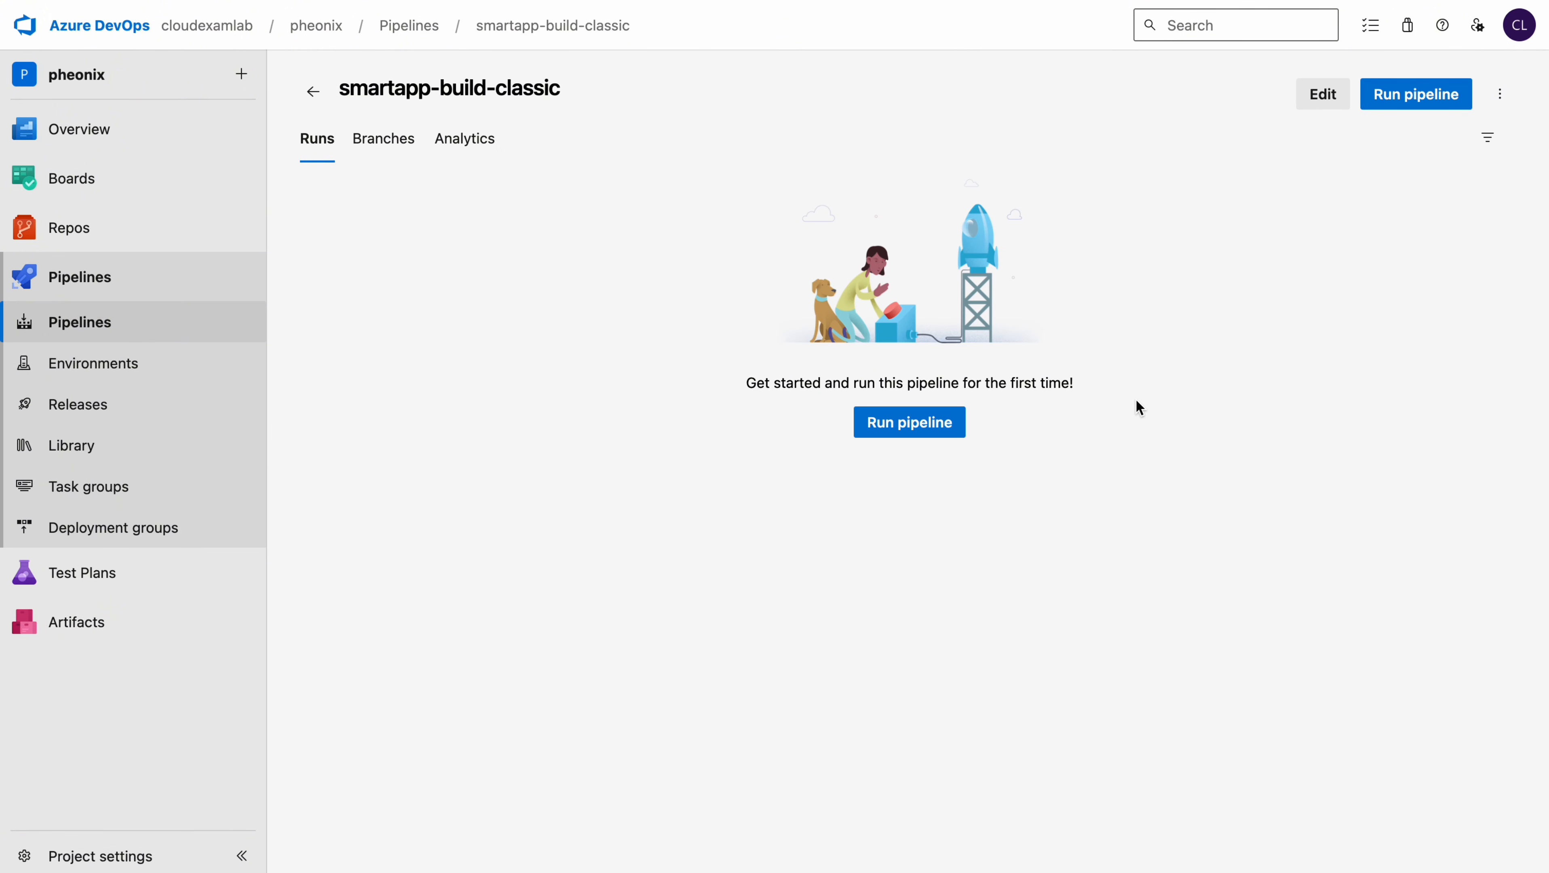
click(907, 431)
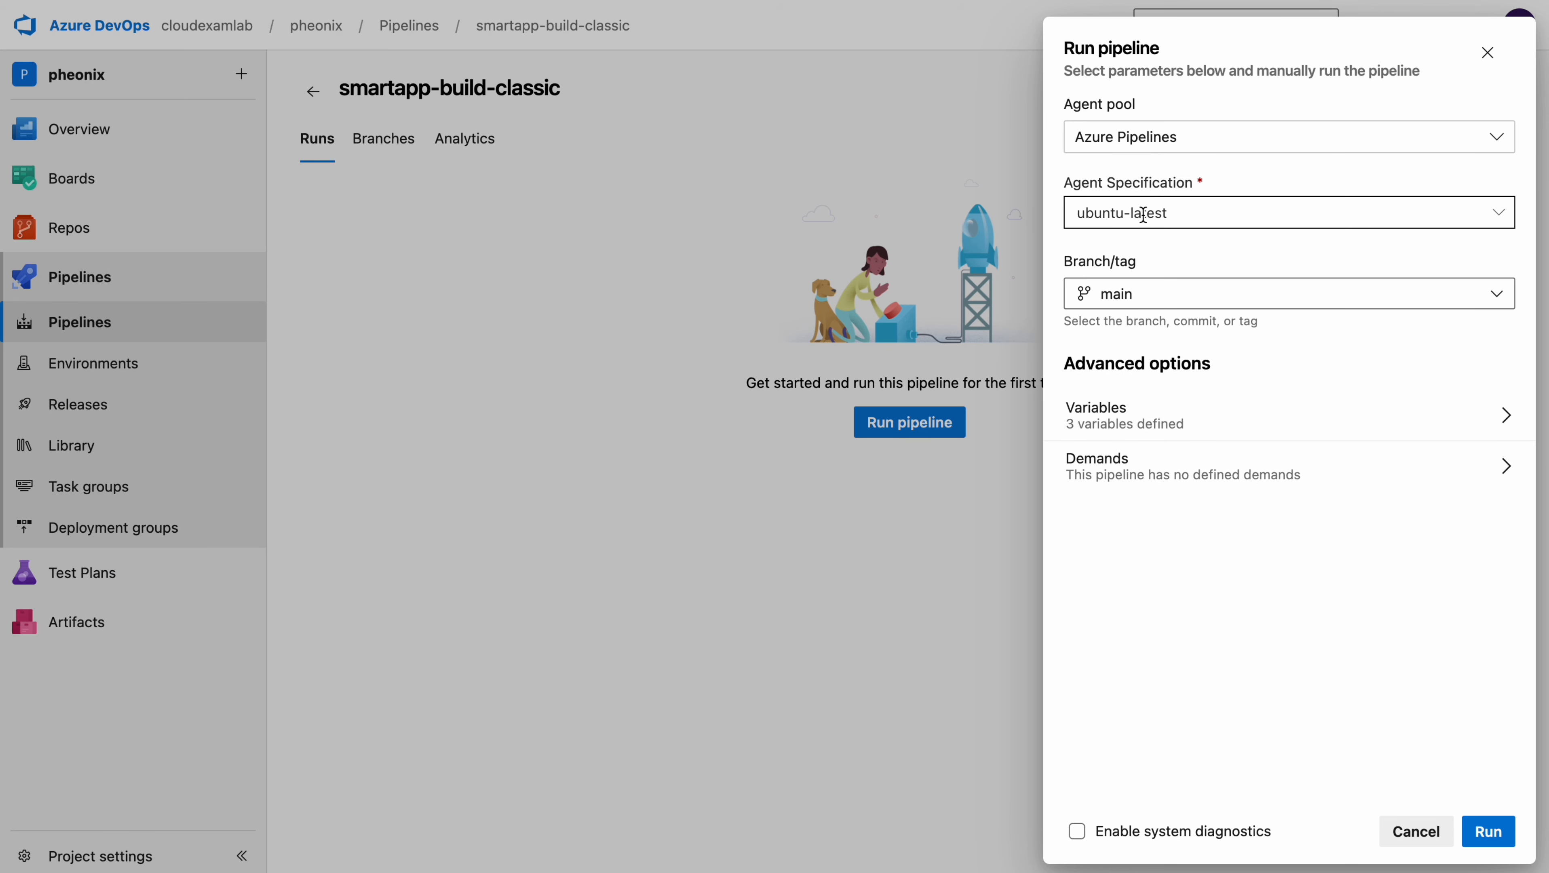
click(1497, 832)
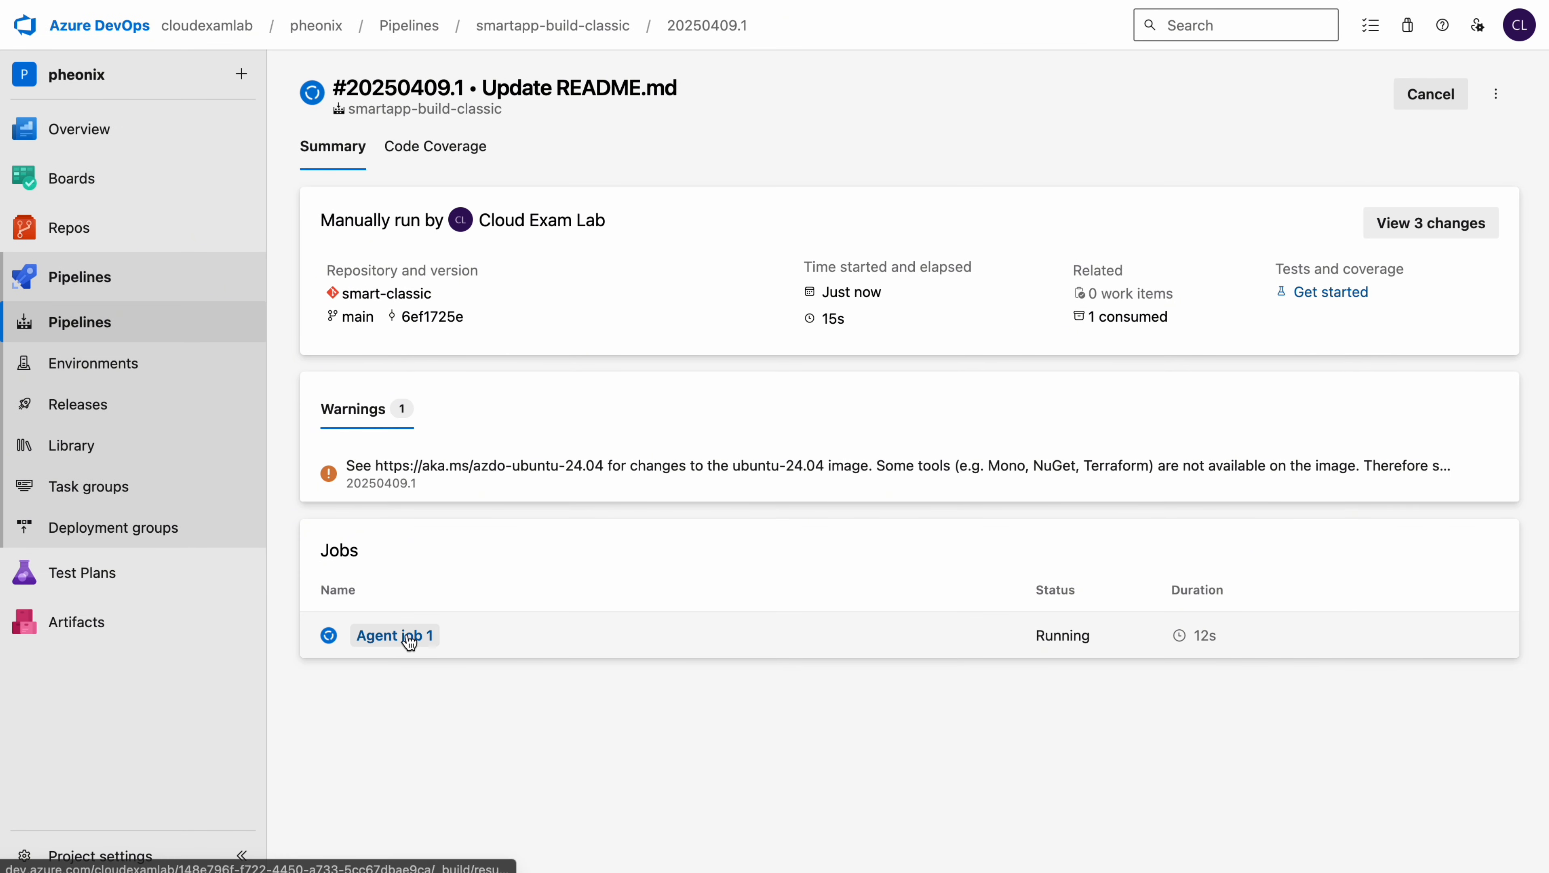
Check the task results of Agent job 1 in the run and inspect its published drop artifact
click(407, 636)
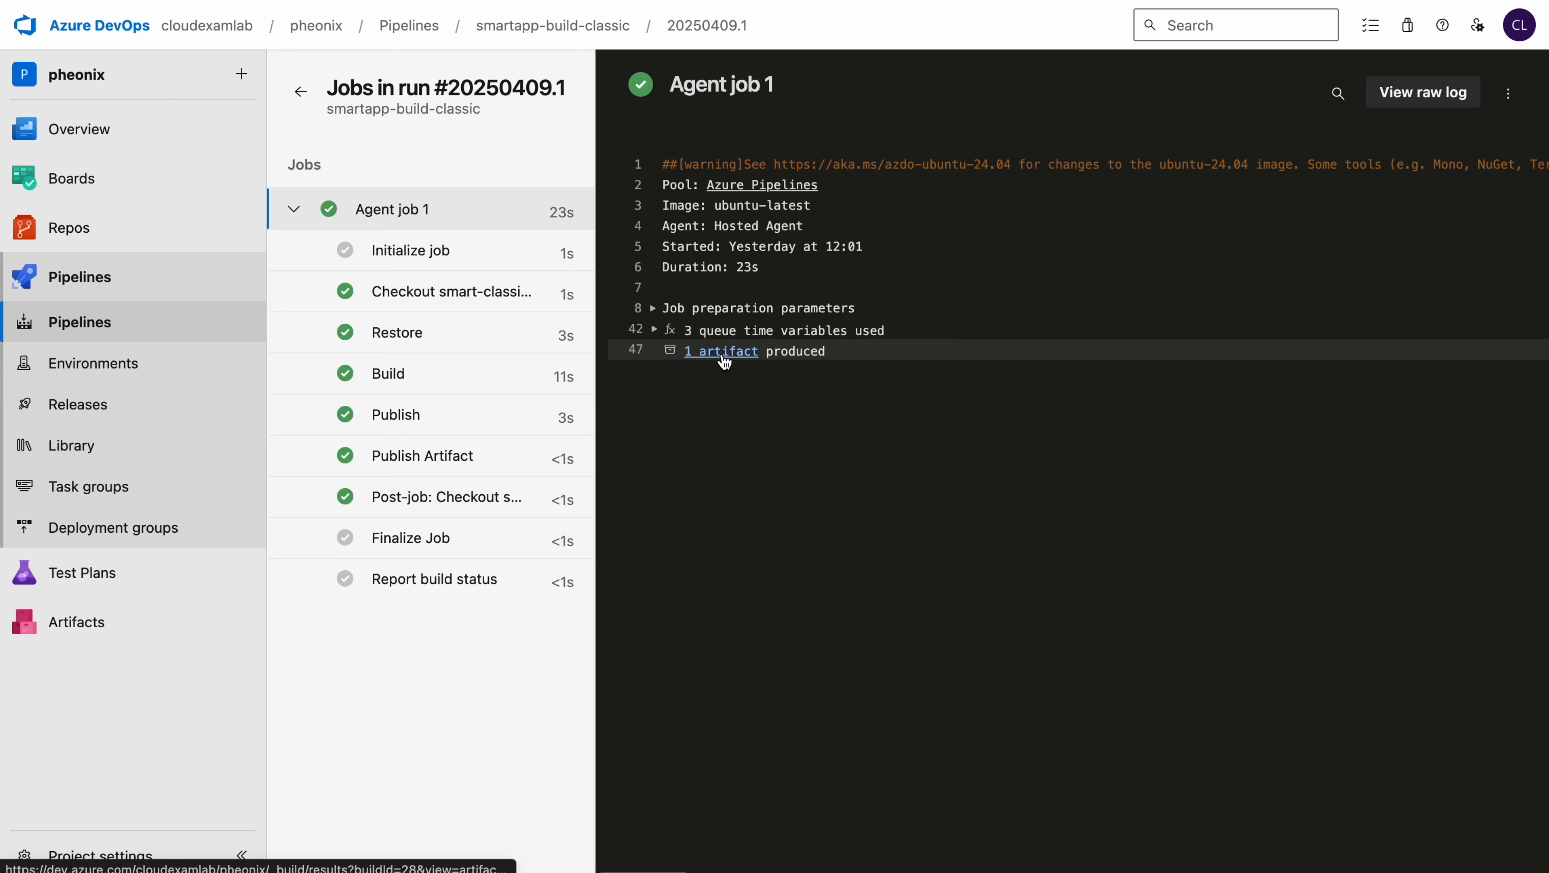
click(722, 354)
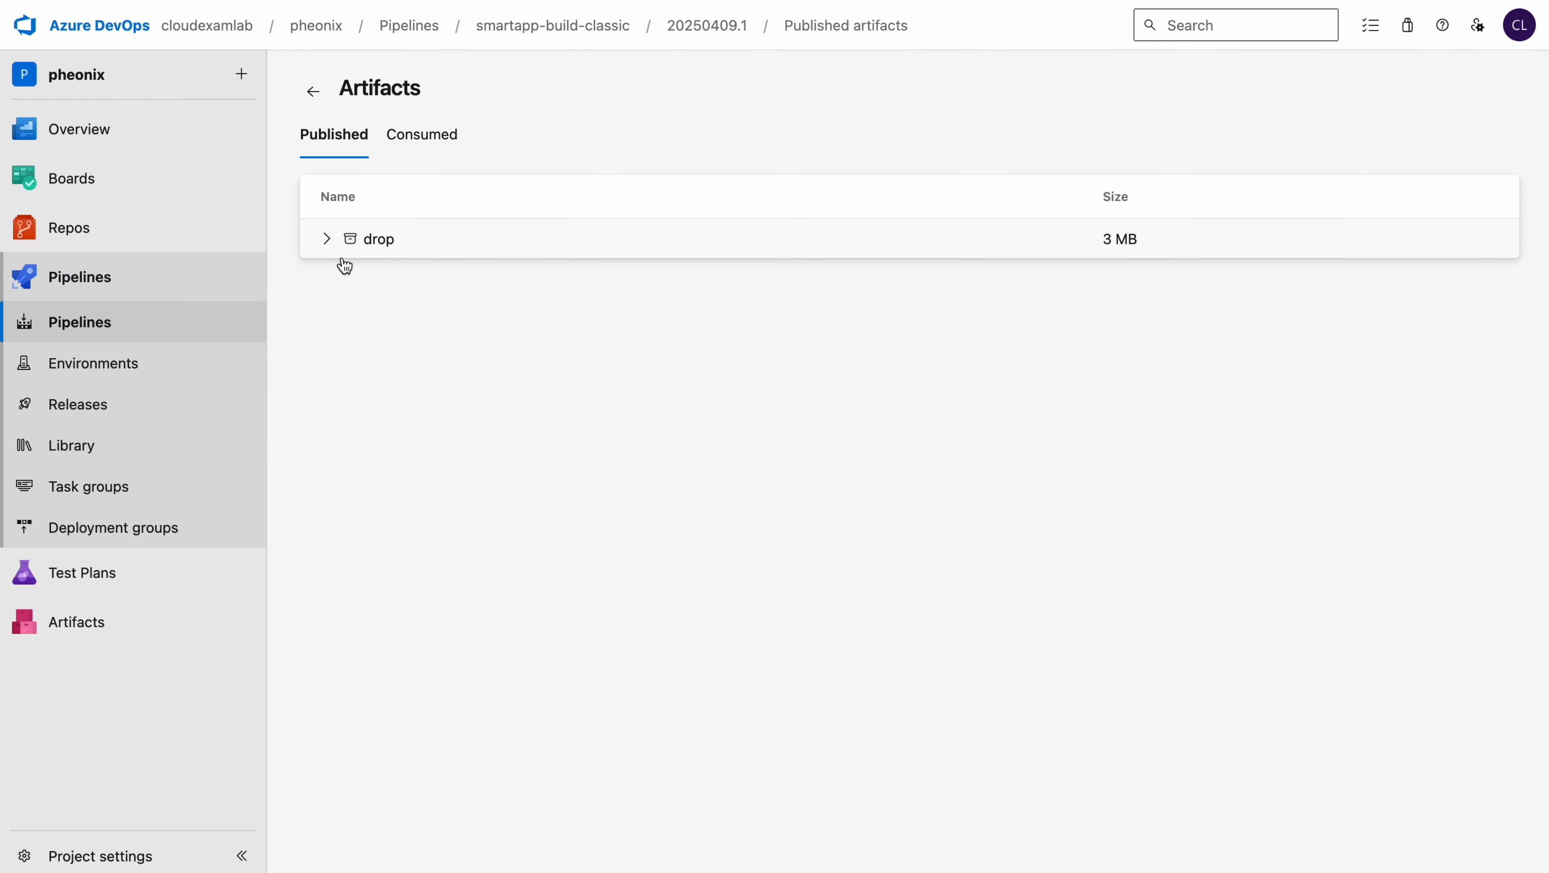
click(330, 243)
click(330, 243)
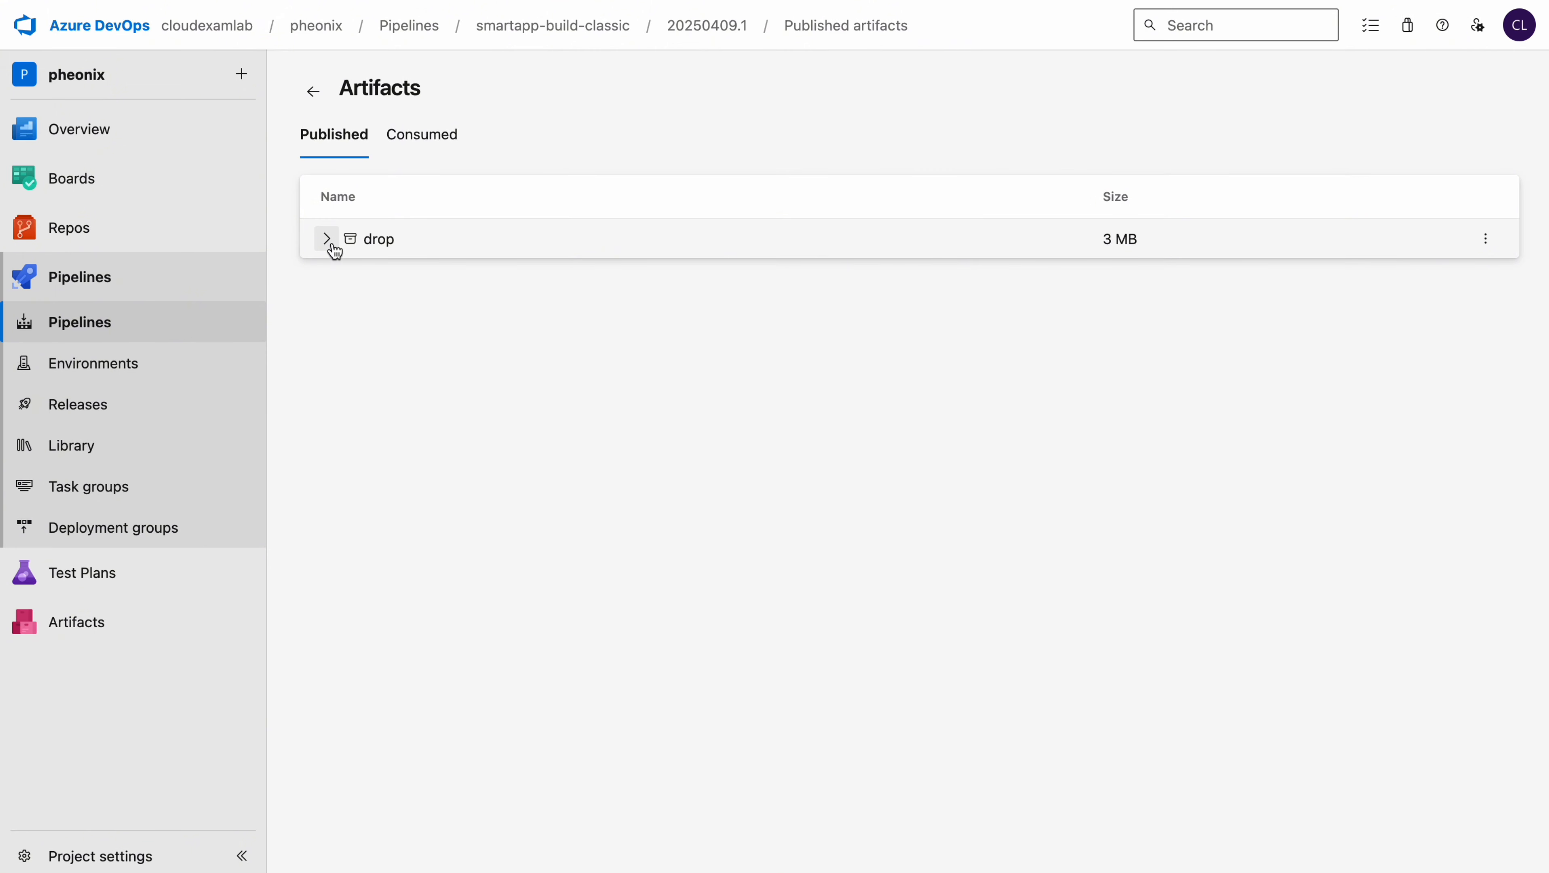